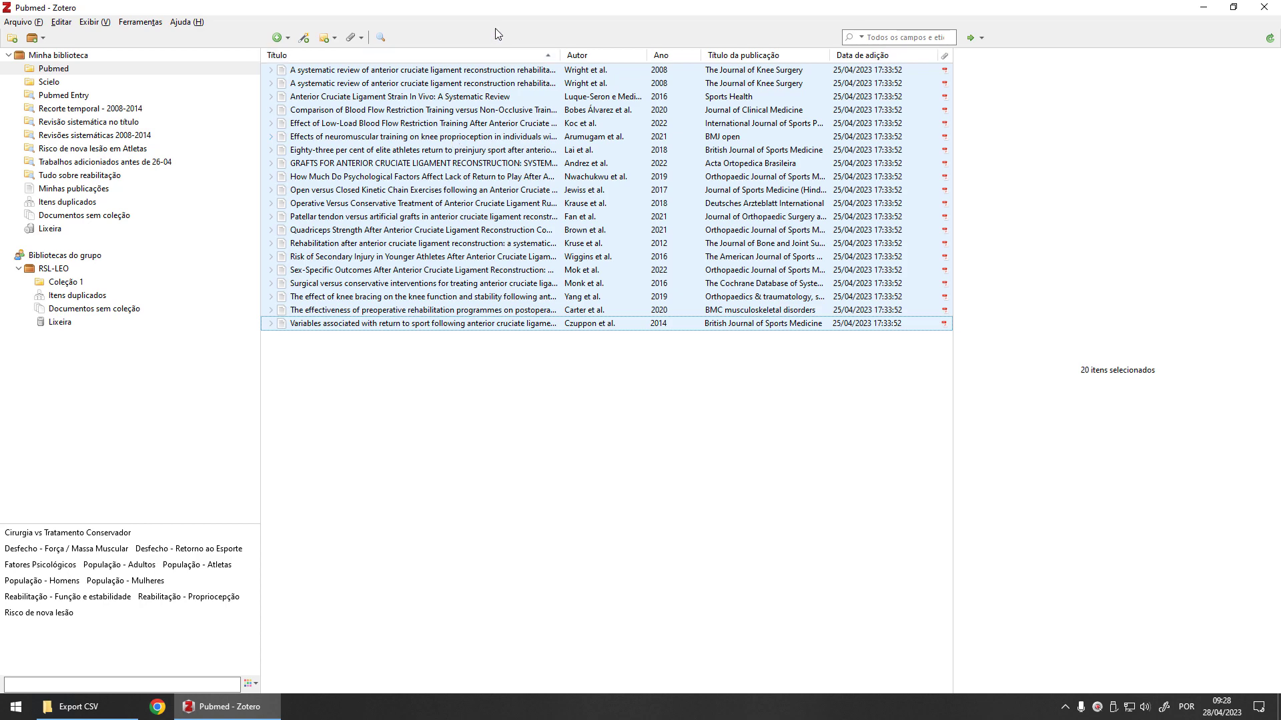
- Export all items of the Pubmed collection in CSV format as "Itens exportados" into the Export CSV folder on the Desktop
{"action": "left_click", "coordinate": [415, 70]}
{"action": "left_click", "coordinate": [419, 324], "text": "shift"}
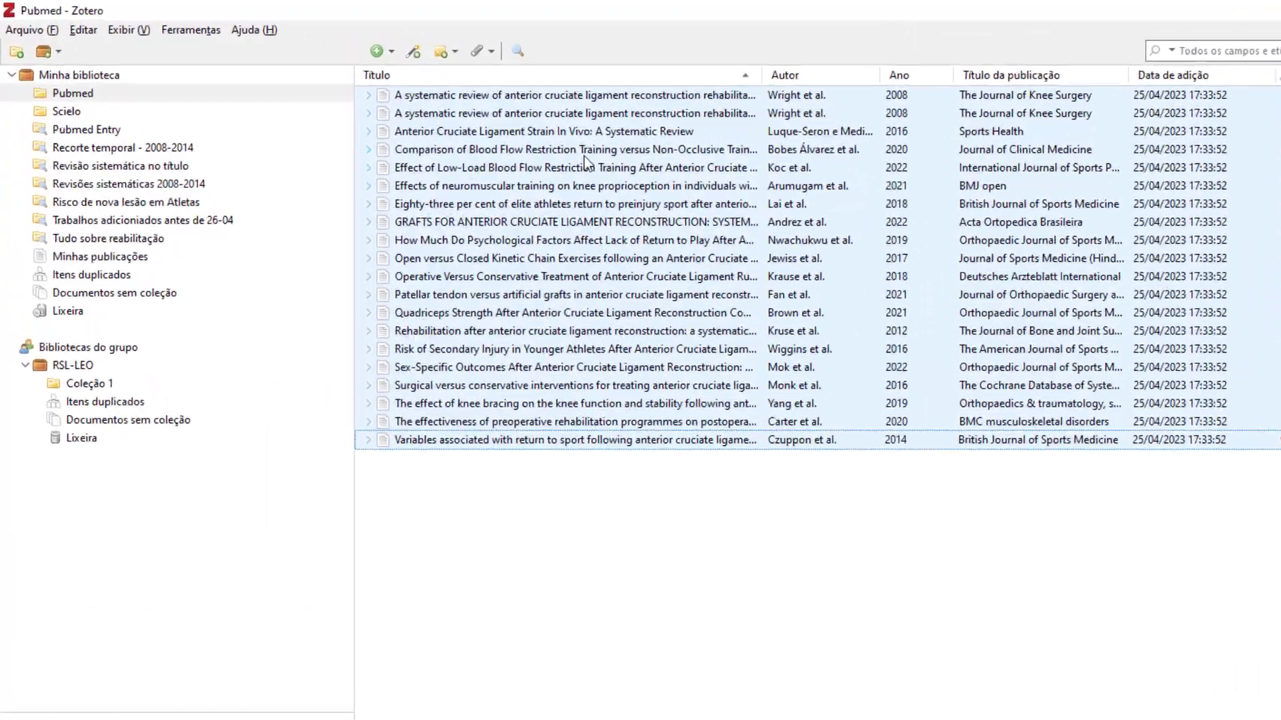
{"action": "right_click", "coordinate": [433, 120]}
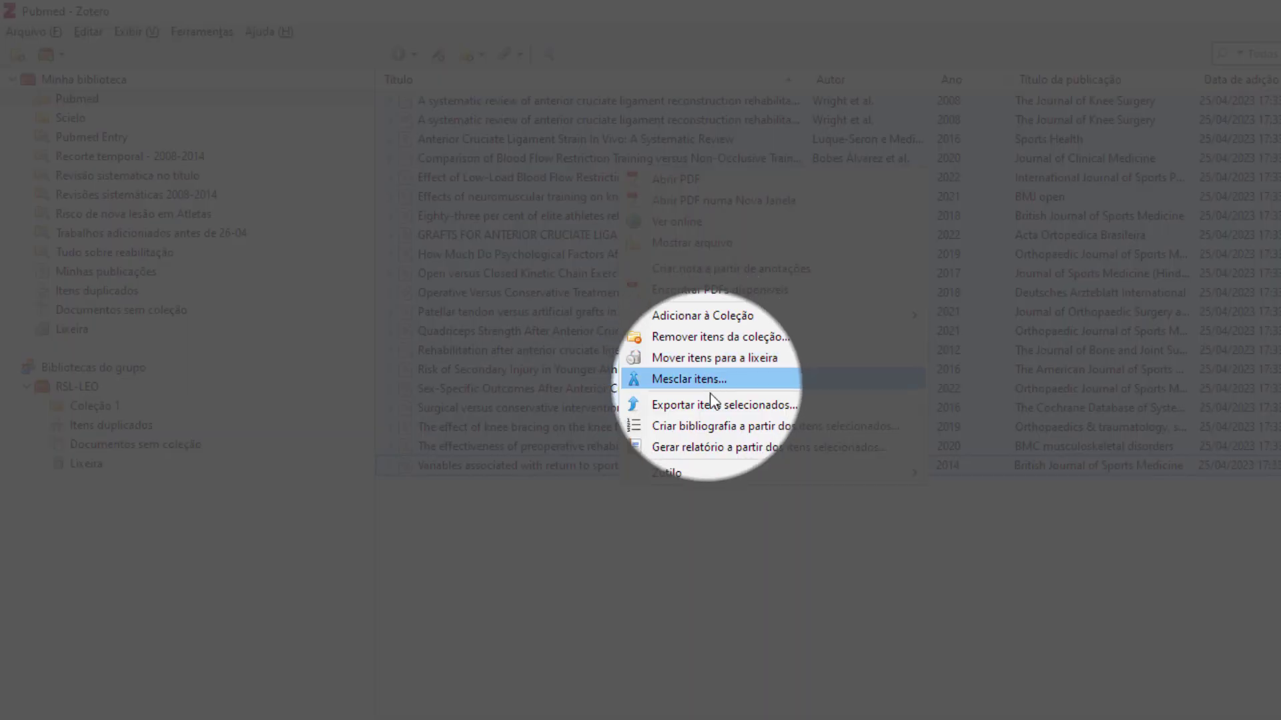
{"action": "left_click", "coordinate": [739, 405]}
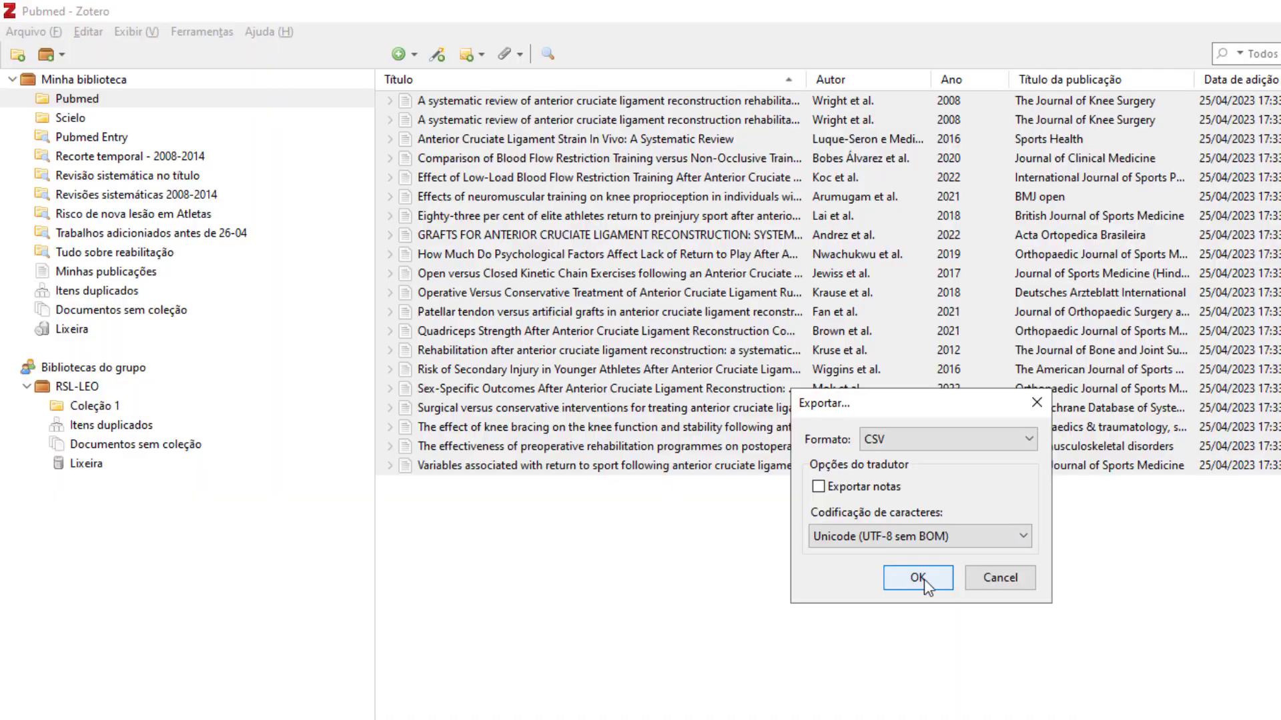
{"action": "left_click", "coordinate": [918, 578]}
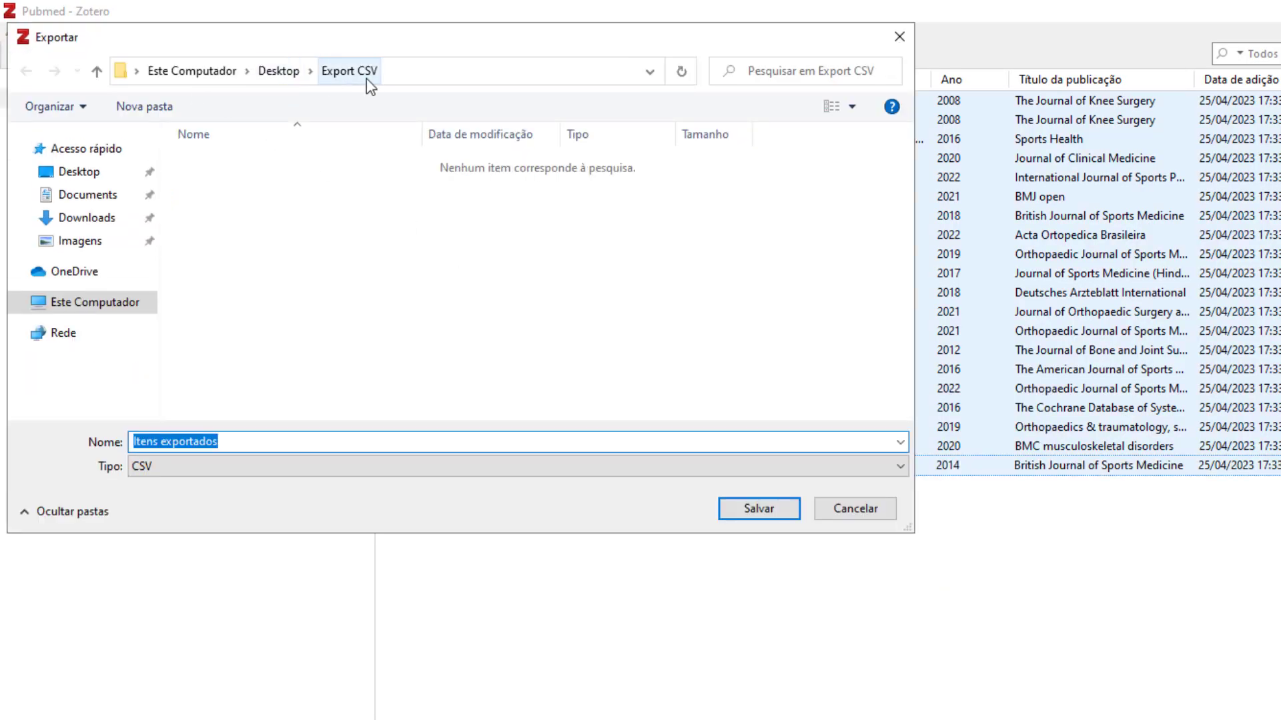
{"action": "left_click", "coordinate": [752, 508]}
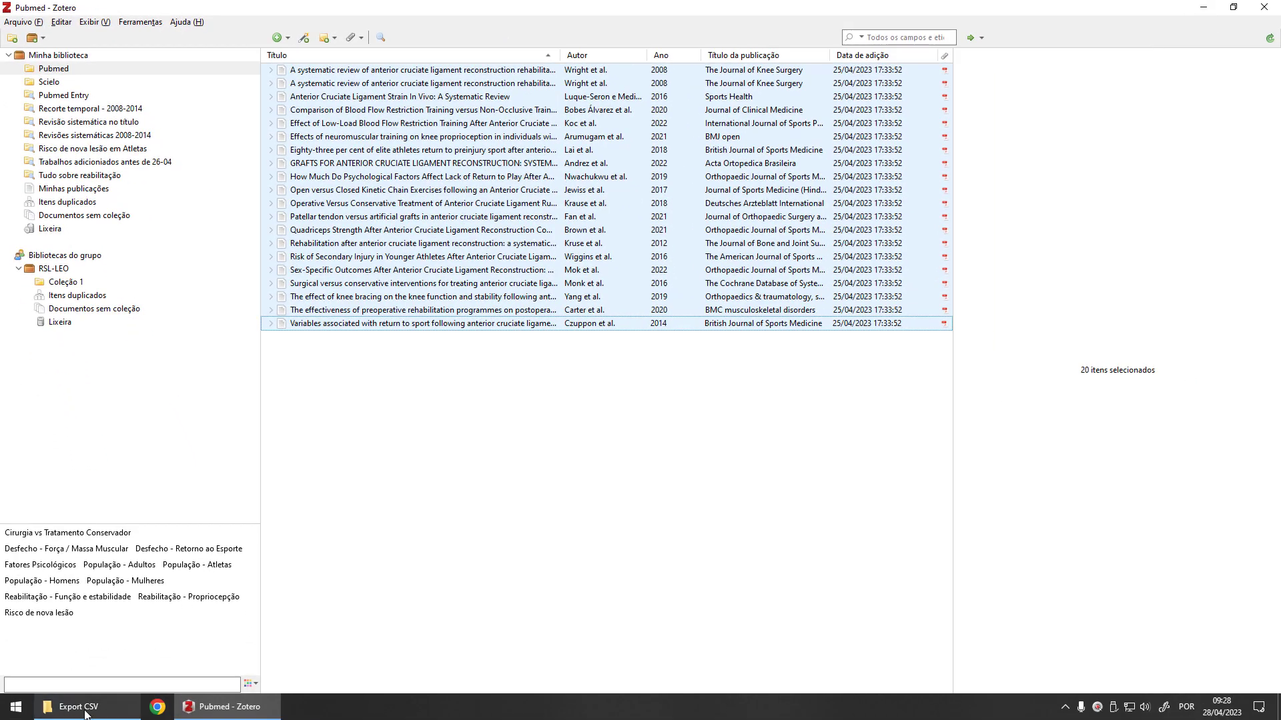
- Switch to the Export CSV folder and open the Itens exportados file for editing in Notepad++
{"action": "left_click", "coordinate": [85, 707]}
{"action": "double_click", "coordinate": [168, 153]}
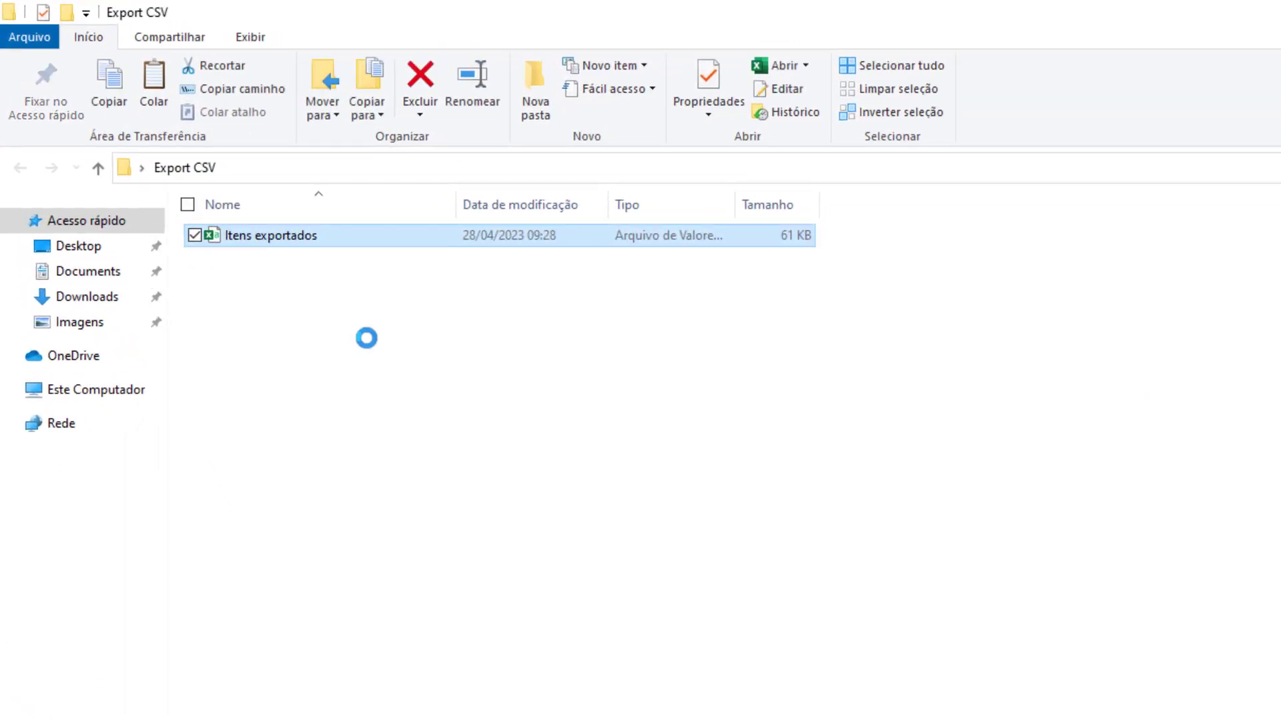
{"action": "left_click", "coordinate": [227, 706]}
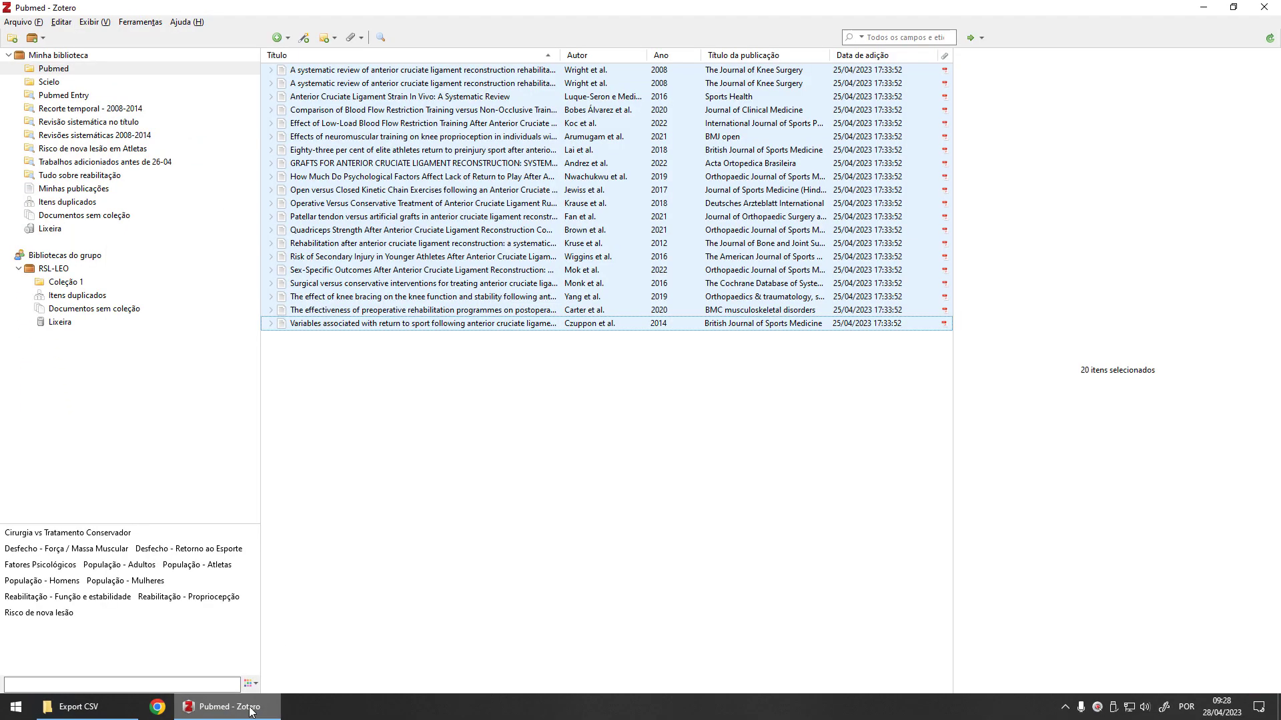
{"action": "left_click", "coordinate": [84, 706]}
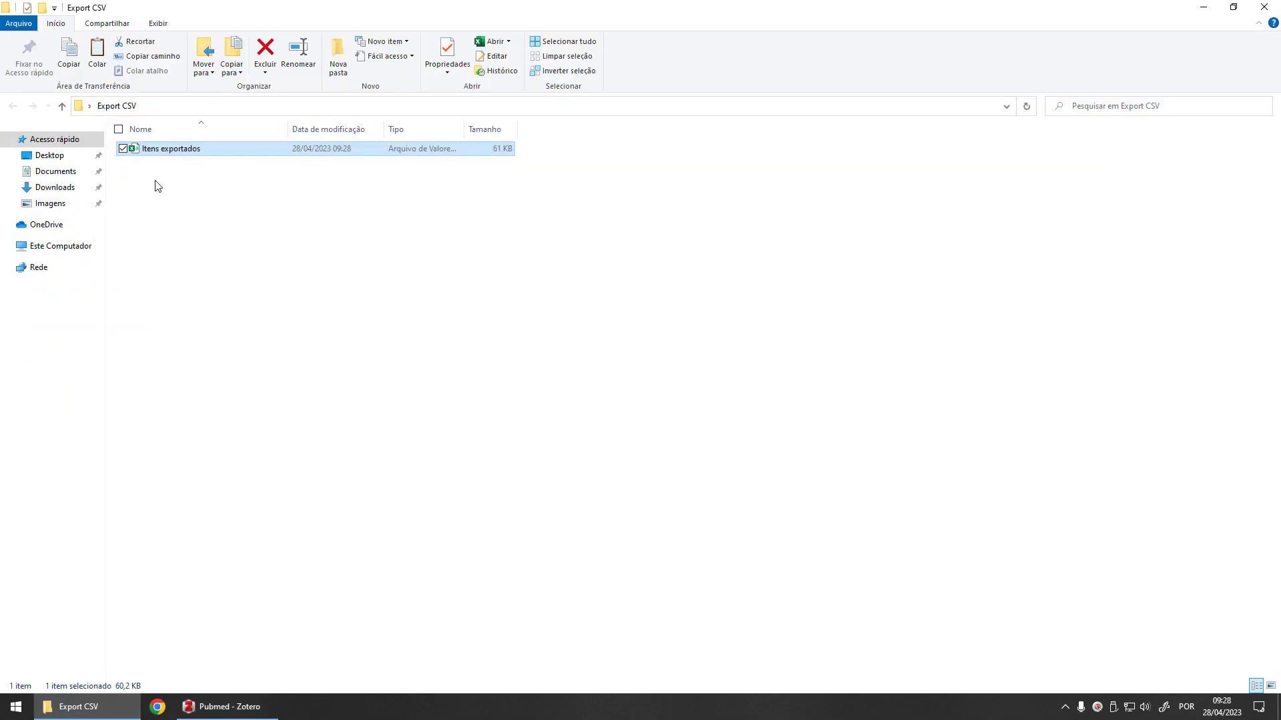
{"action": "right_click", "coordinate": [179, 152]}
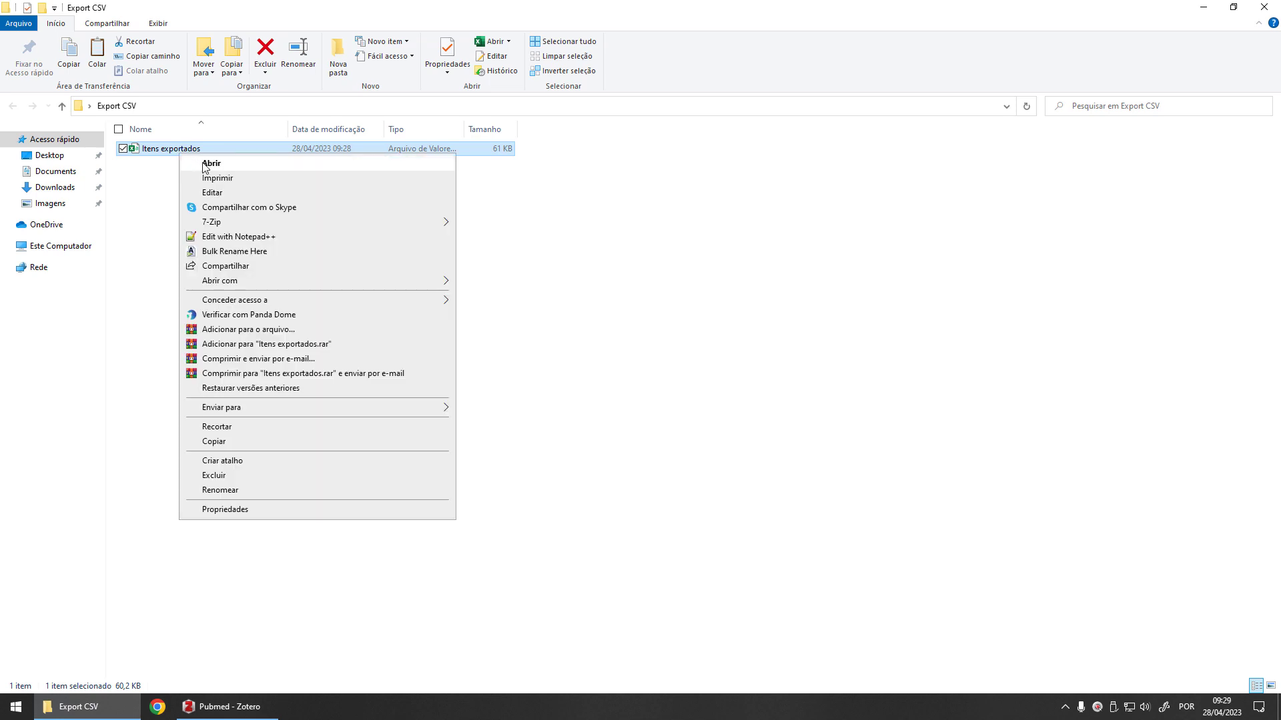
{"action": "left_click", "coordinate": [242, 238]}
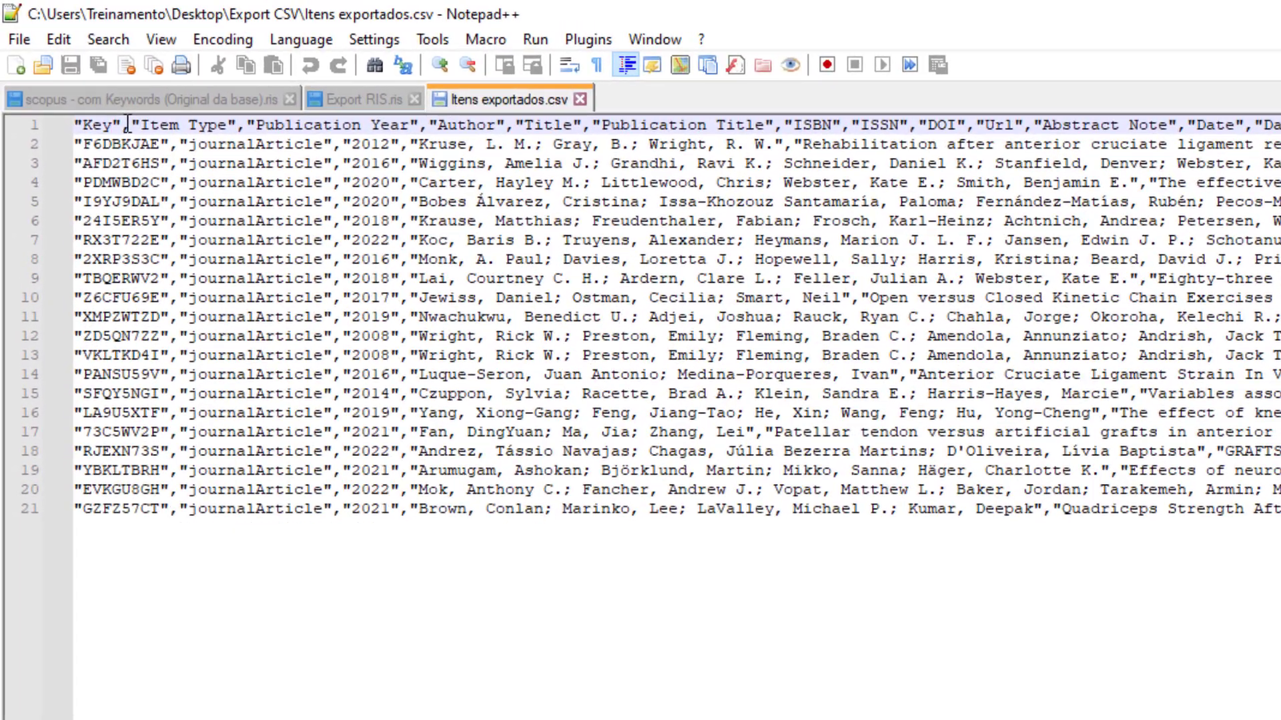
- Examine how commas and quotes separate the field names and the first record in the CSV text, and close Notepad++
{"action": "left_click", "coordinate": [68, 70]}
{"action": "left_click_drag", "start_coordinate": [74, 125], "coordinate": [399, 125]}
{"action": "left_click", "coordinate": [146, 117]}
{"action": "left_click", "coordinate": [253, 124]}
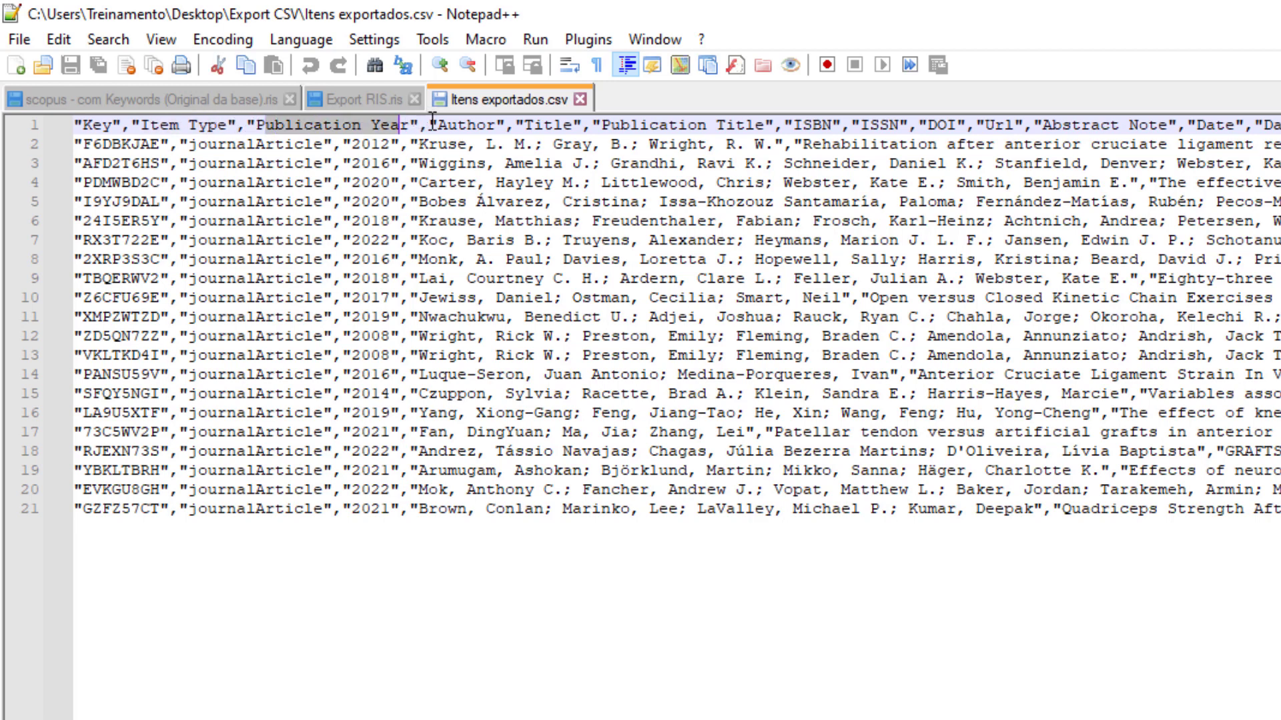
{"action": "left_click", "coordinate": [428, 125]}
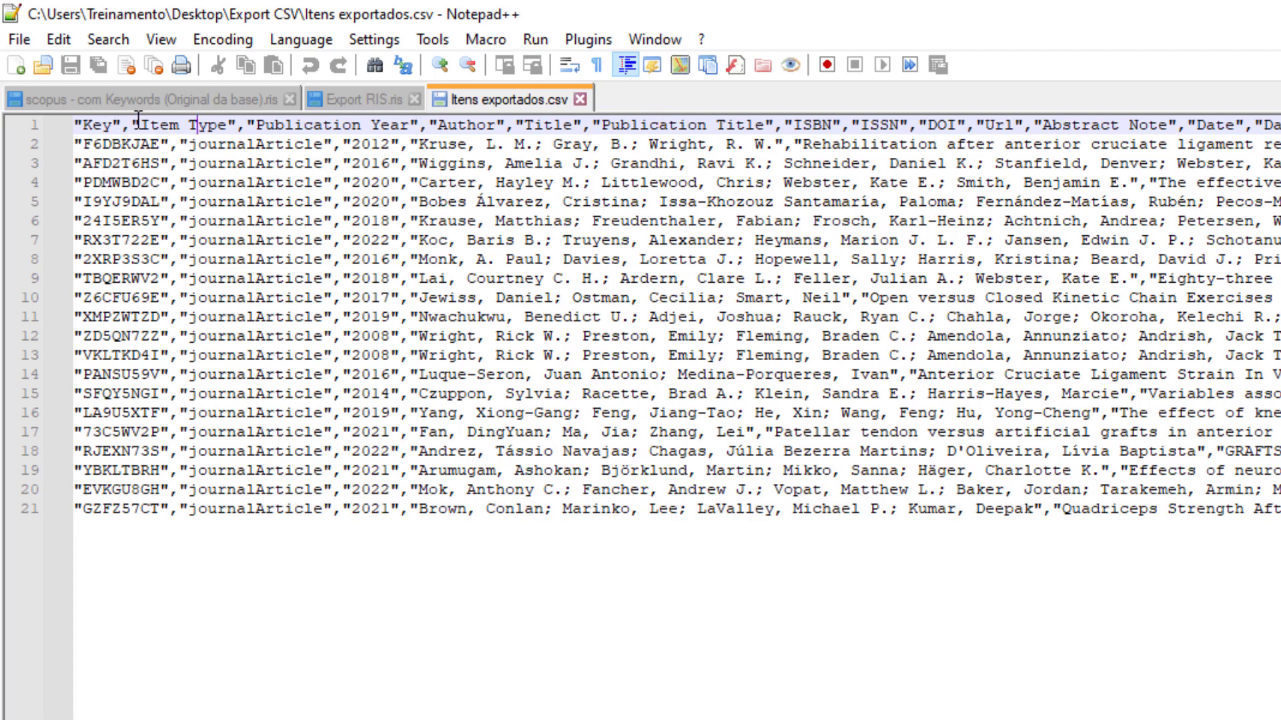
{"action": "left_click_drag", "start_coordinate": [137, 125], "coordinate": [563, 144]}
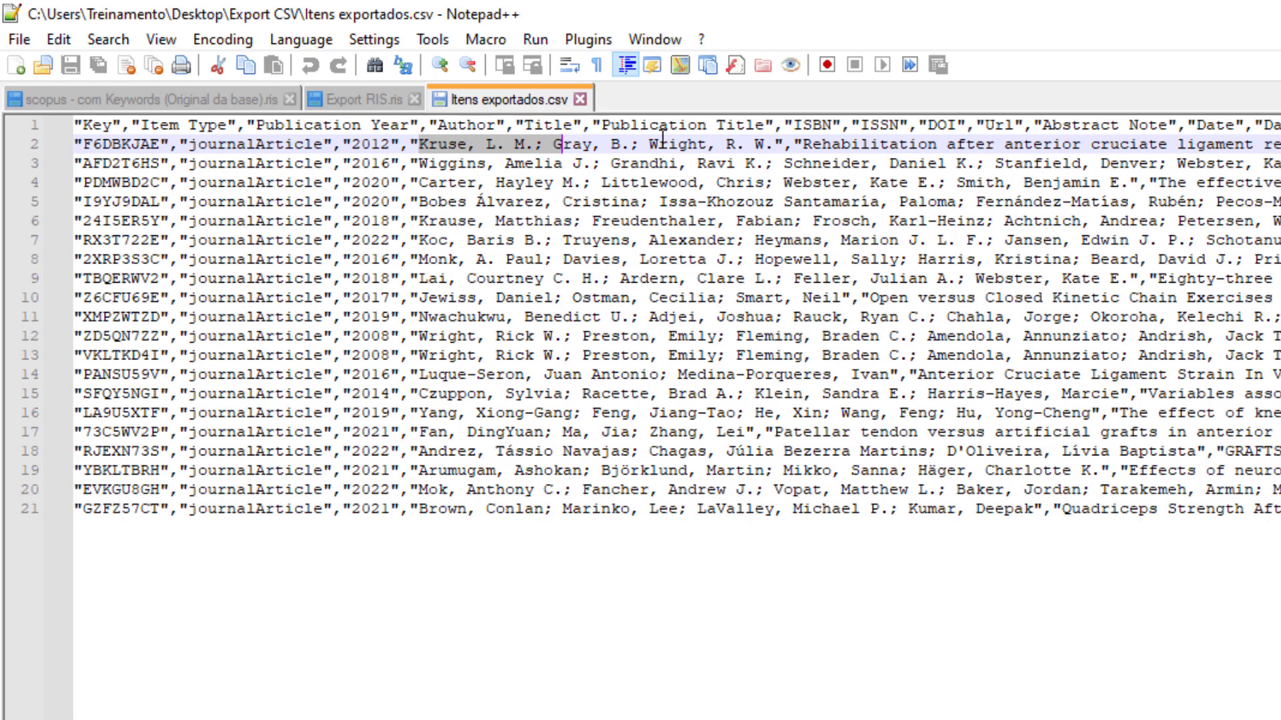
{"action": "left_click_drag", "start_coordinate": [804, 144], "coordinate": [1275, 144]}
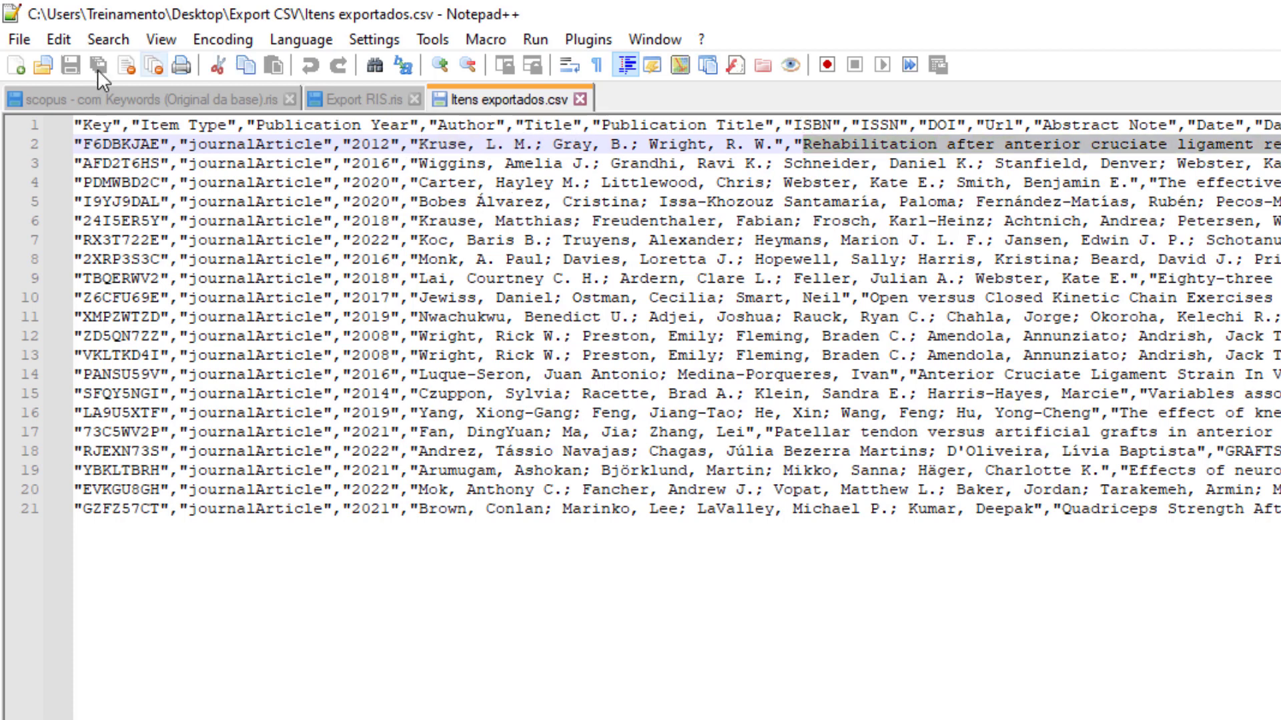
{"action": "left_click", "coordinate": [526, 217]}
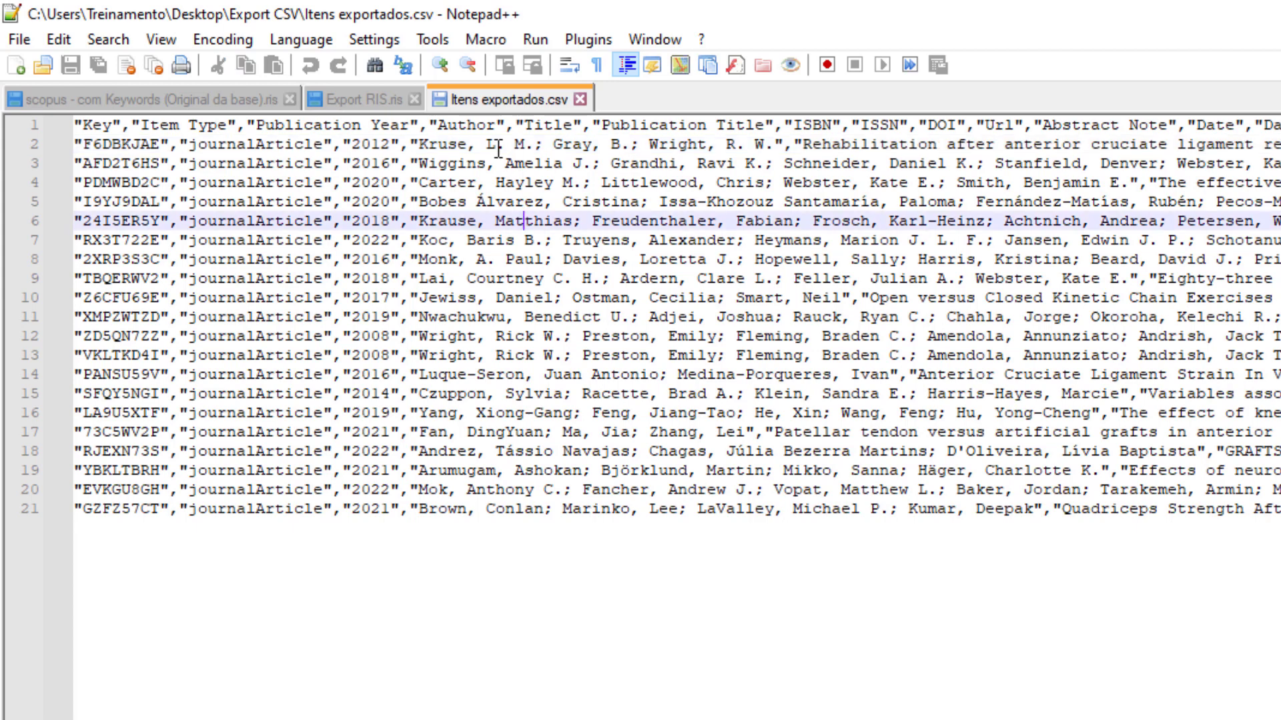
{"action": "left_click", "coordinate": [243, 127]}
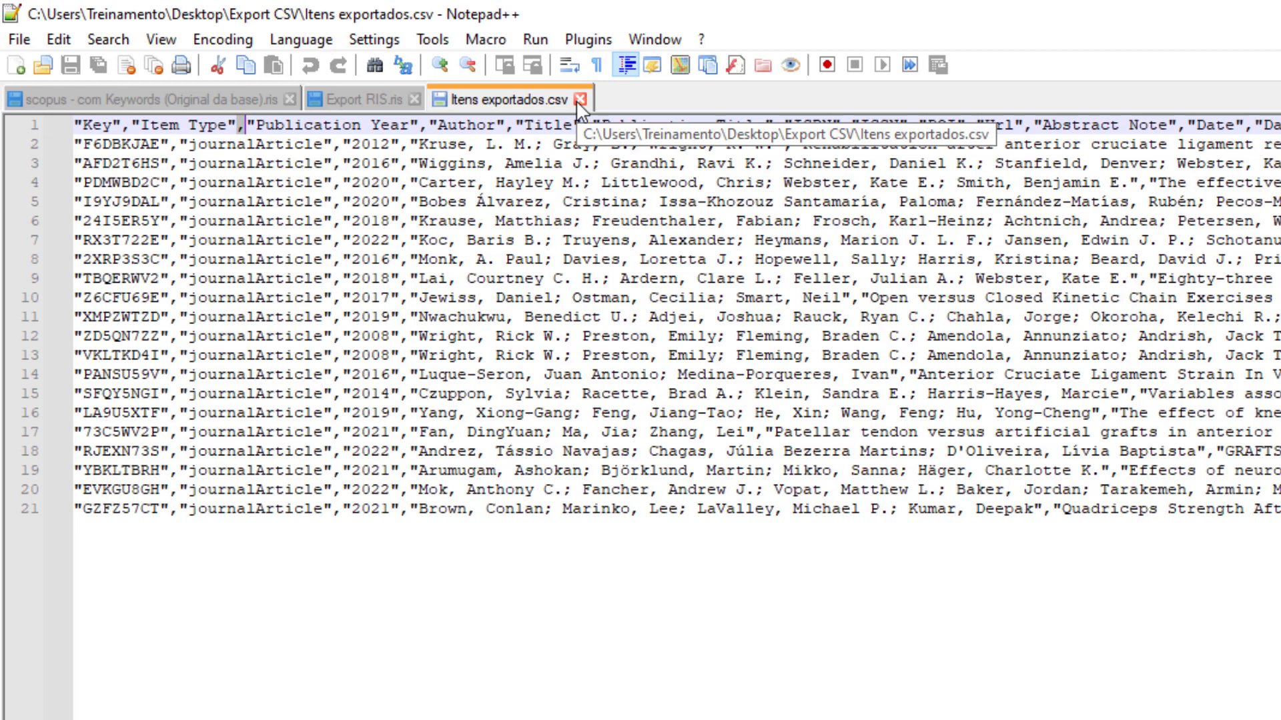
{"action": "left_click", "coordinate": [1263, 8]}
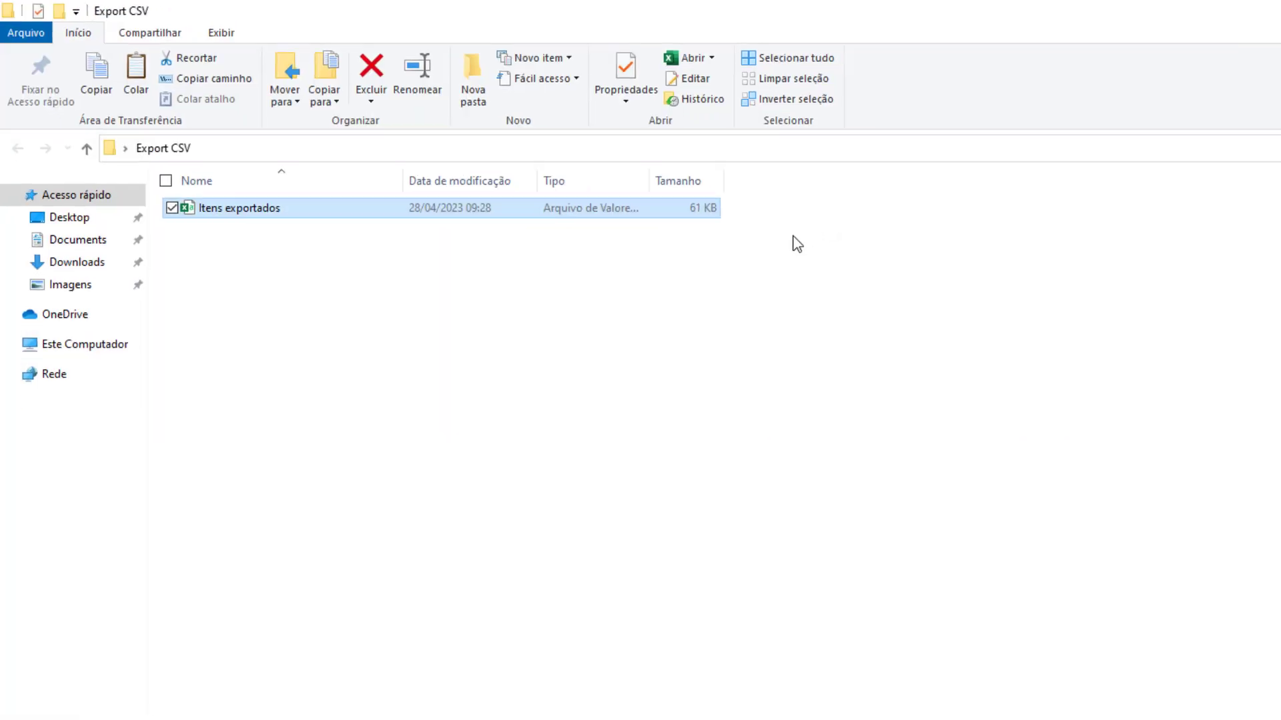
- Open the Itens exportados file directly from its folder in Excel and examine how its data is split across the columns
{"action": "left_click", "coordinate": [201, 203]}
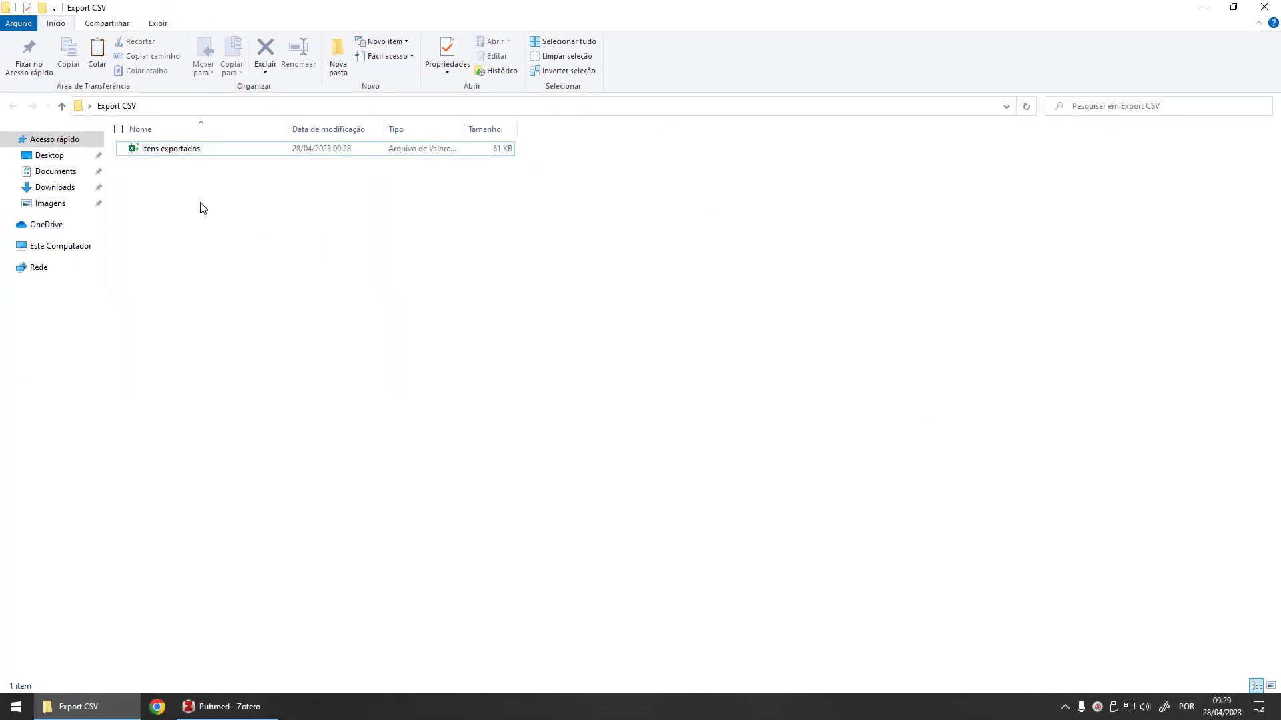
{"action": "left_click", "coordinate": [180, 155]}
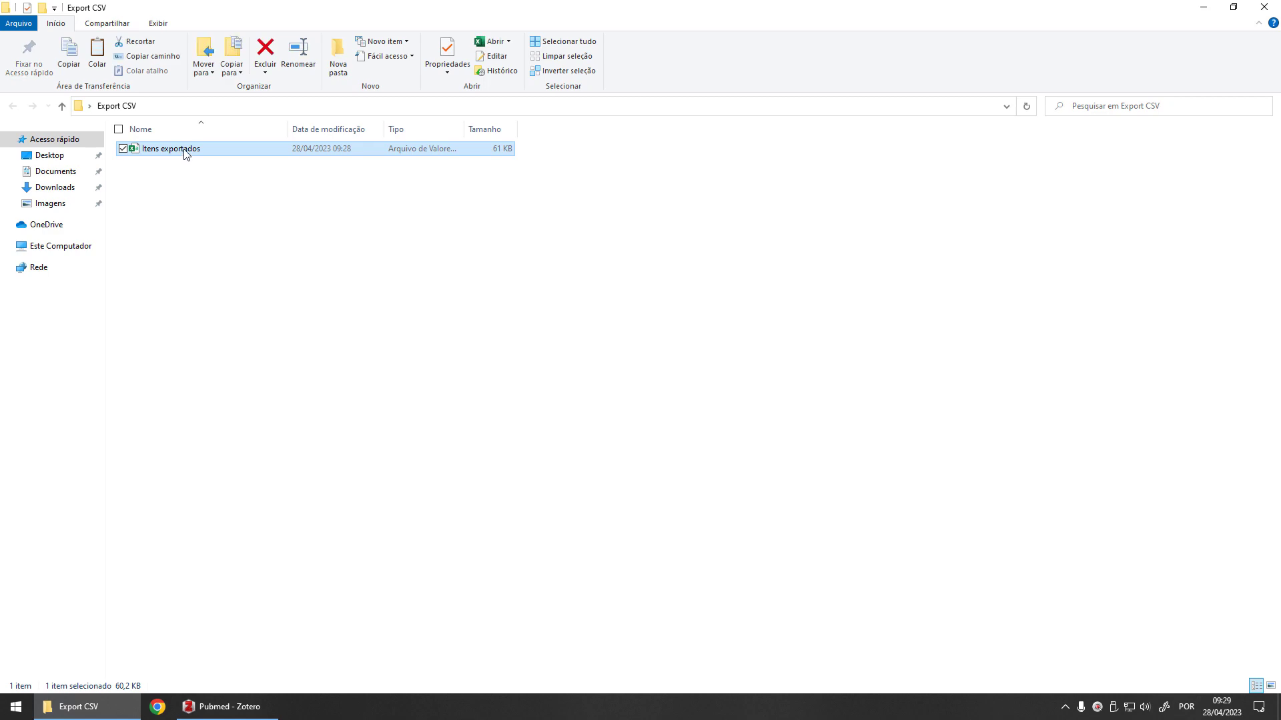
{"action": "double_click", "coordinate": [186, 155]}
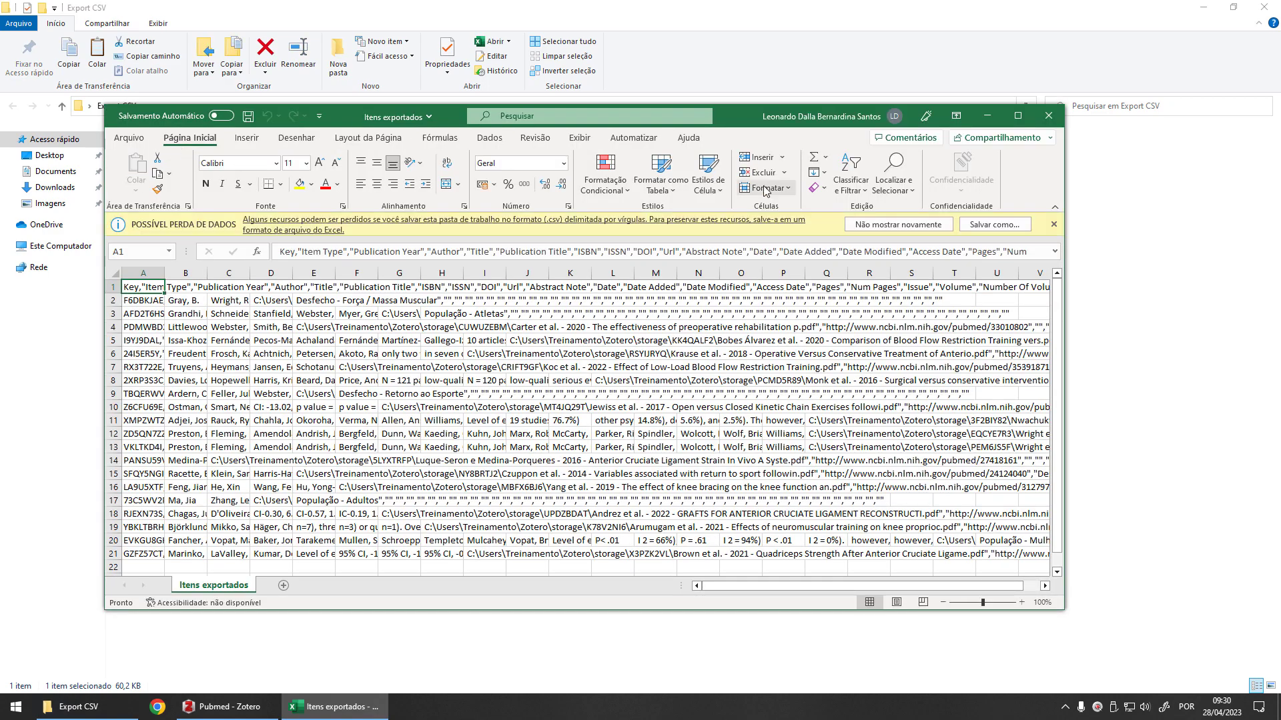
{"action": "left_click", "coordinate": [1017, 115]}
{"action": "left_click", "coordinate": [72, 206]}
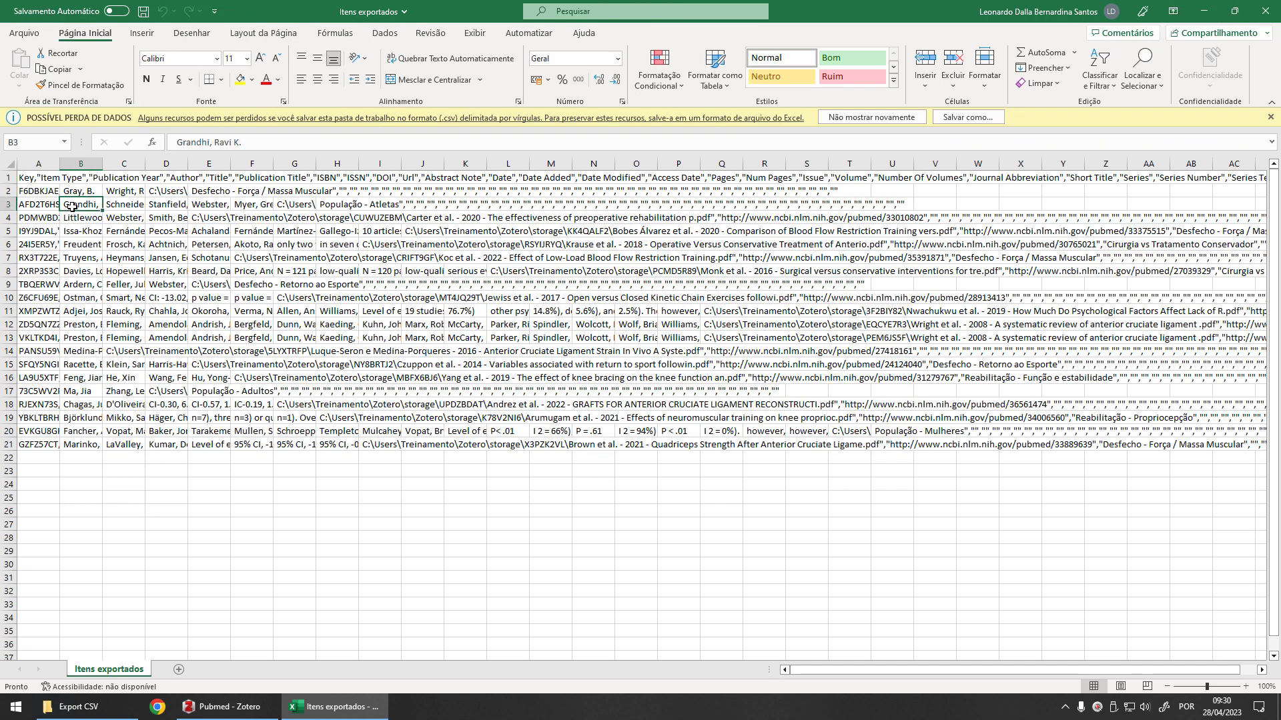
{"action": "left_click_drag", "start_coordinate": [38, 191], "coordinate": [38, 444]}
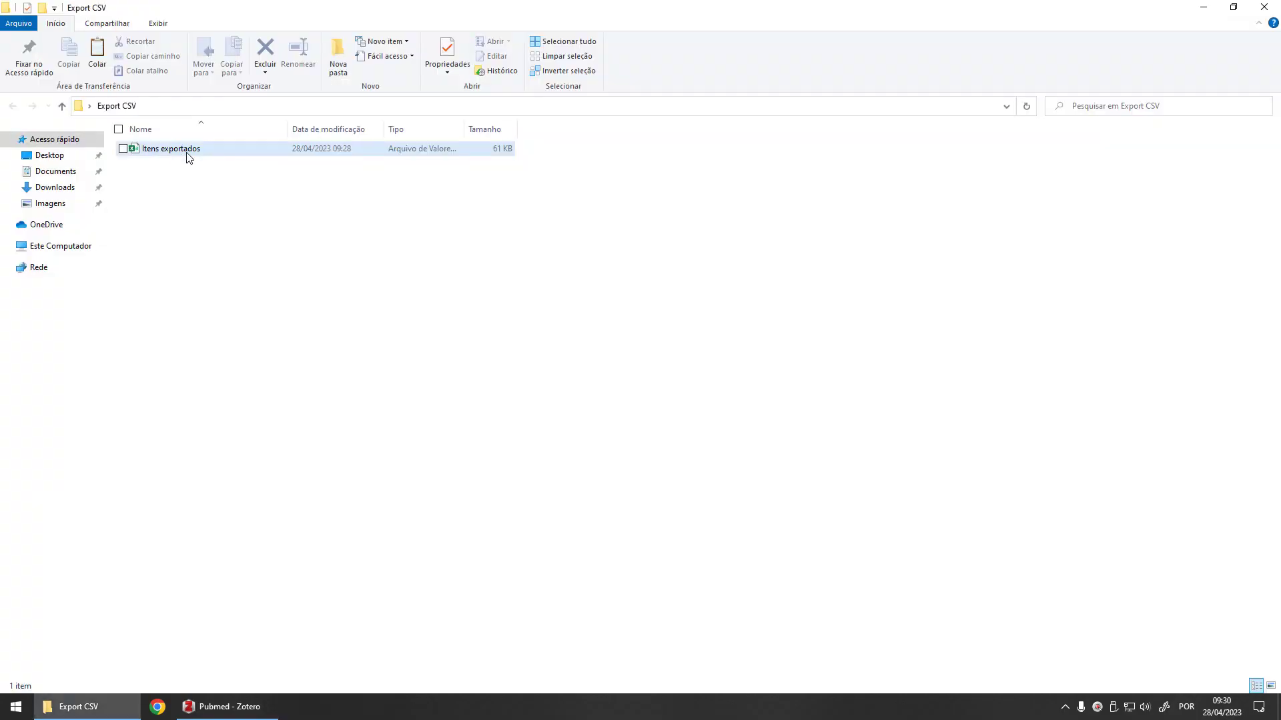
- Start Excel from the Windows search and create a blank workbook
{"action": "left_click", "coordinate": [189, 152]}
{"action": "key", "text": "super"}
{"action": "type", "text": "excel"}
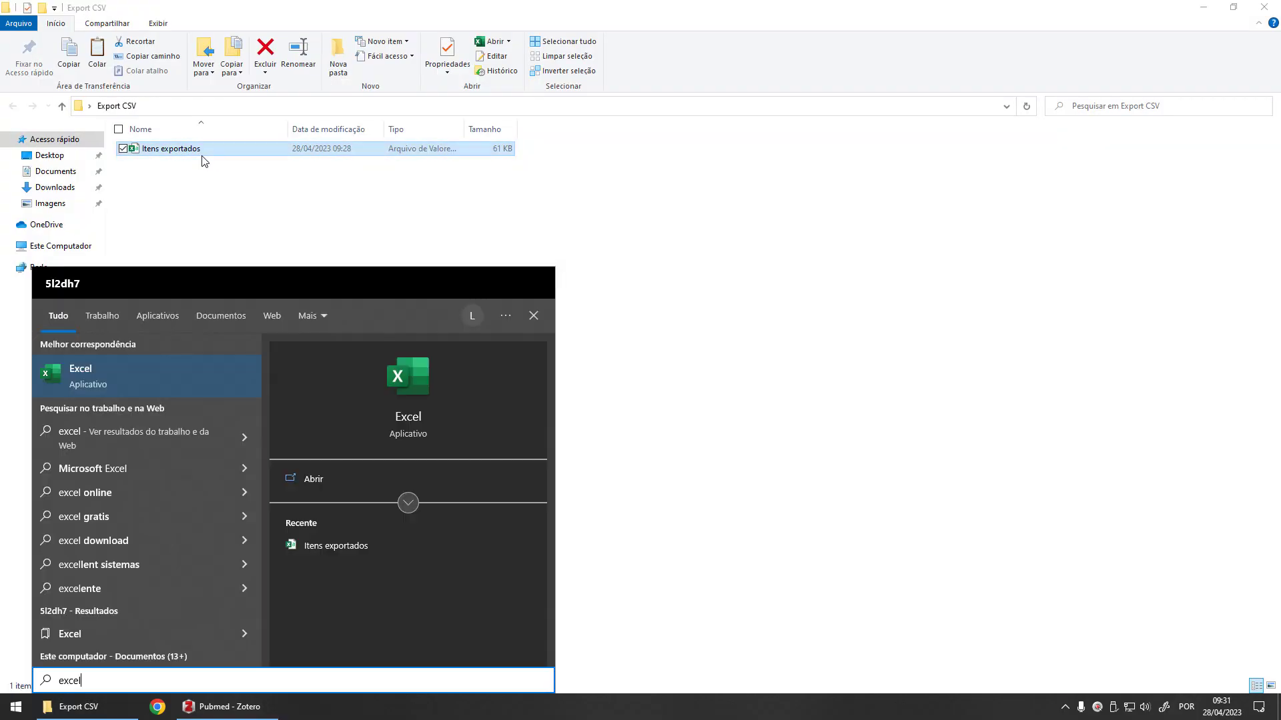
{"action": "key", "text": "Return"}
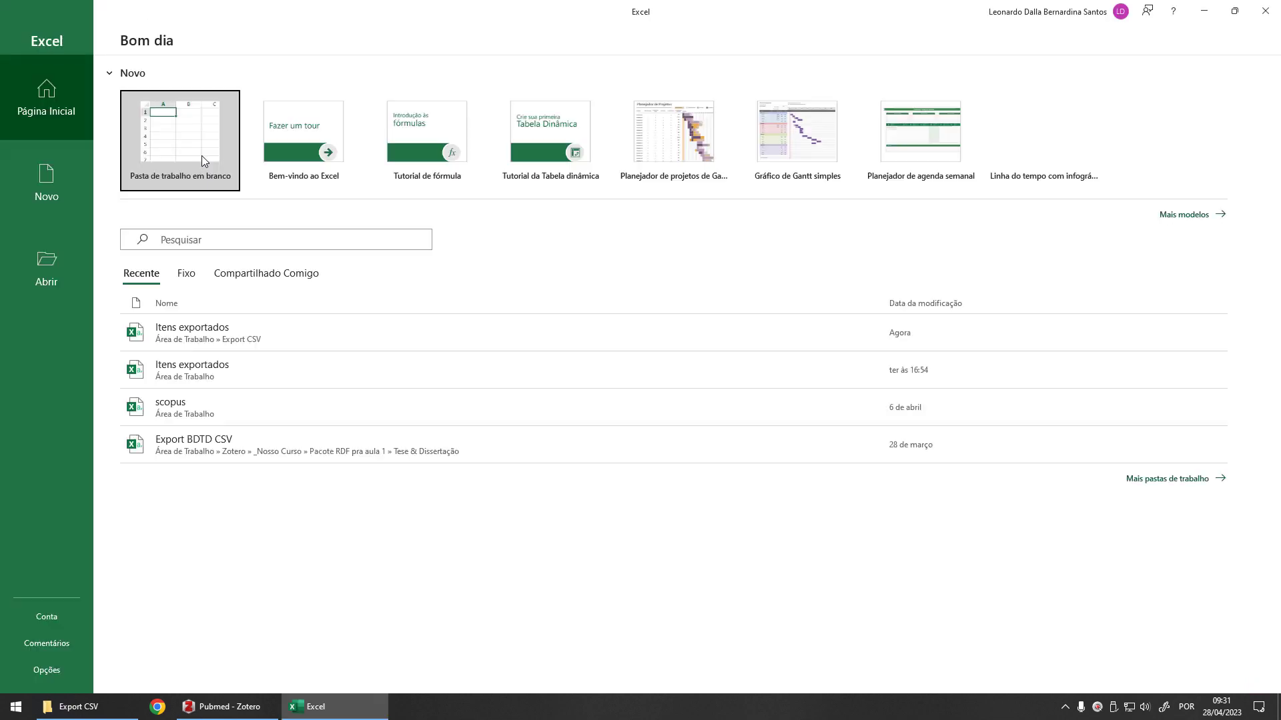
{"action": "left_click", "coordinate": [201, 155]}
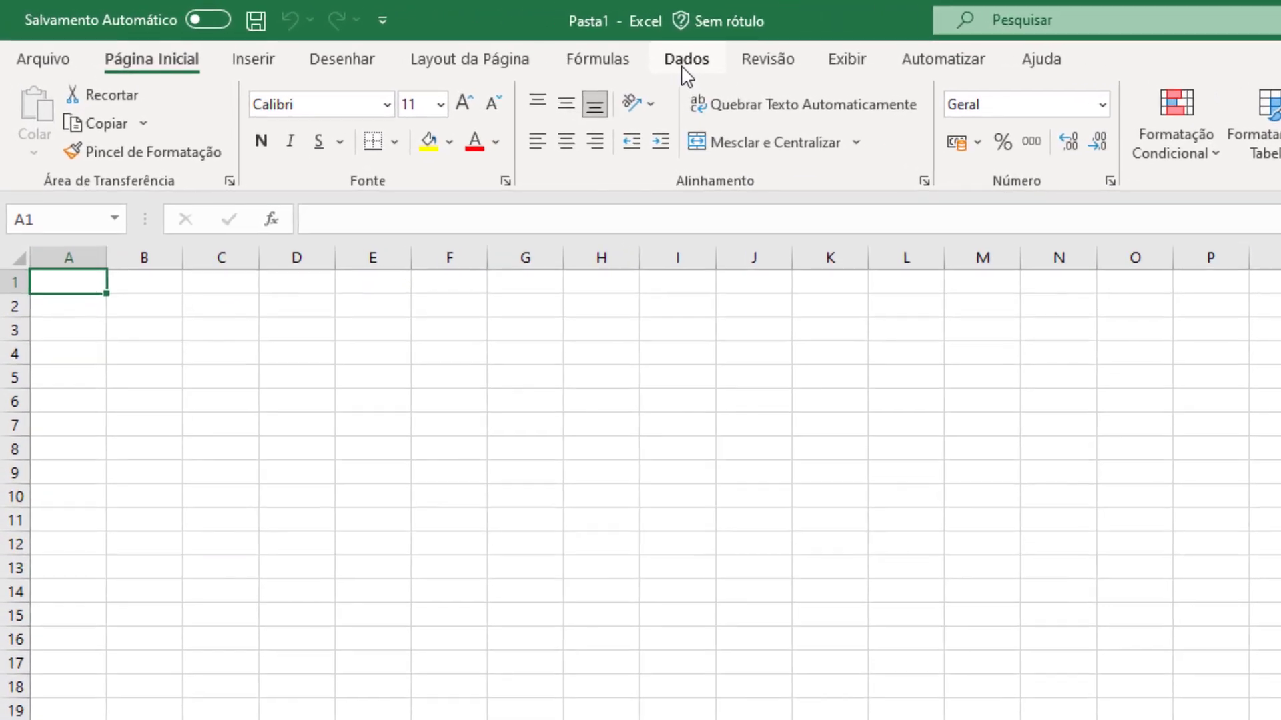
- Start a Text/CSV data import of the Itens exportados file from the Export CSV folder on the Desktop
{"action": "left_click", "coordinate": [384, 34]}
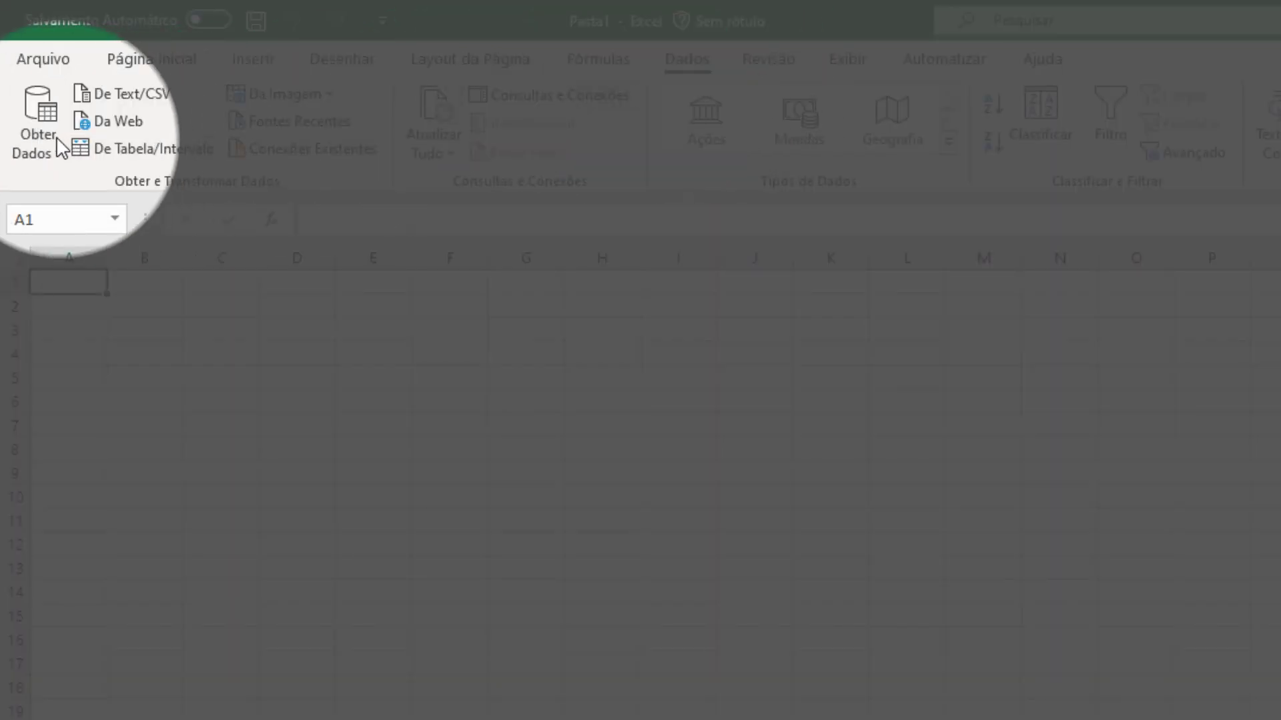
{"action": "left_click", "coordinate": [117, 95]}
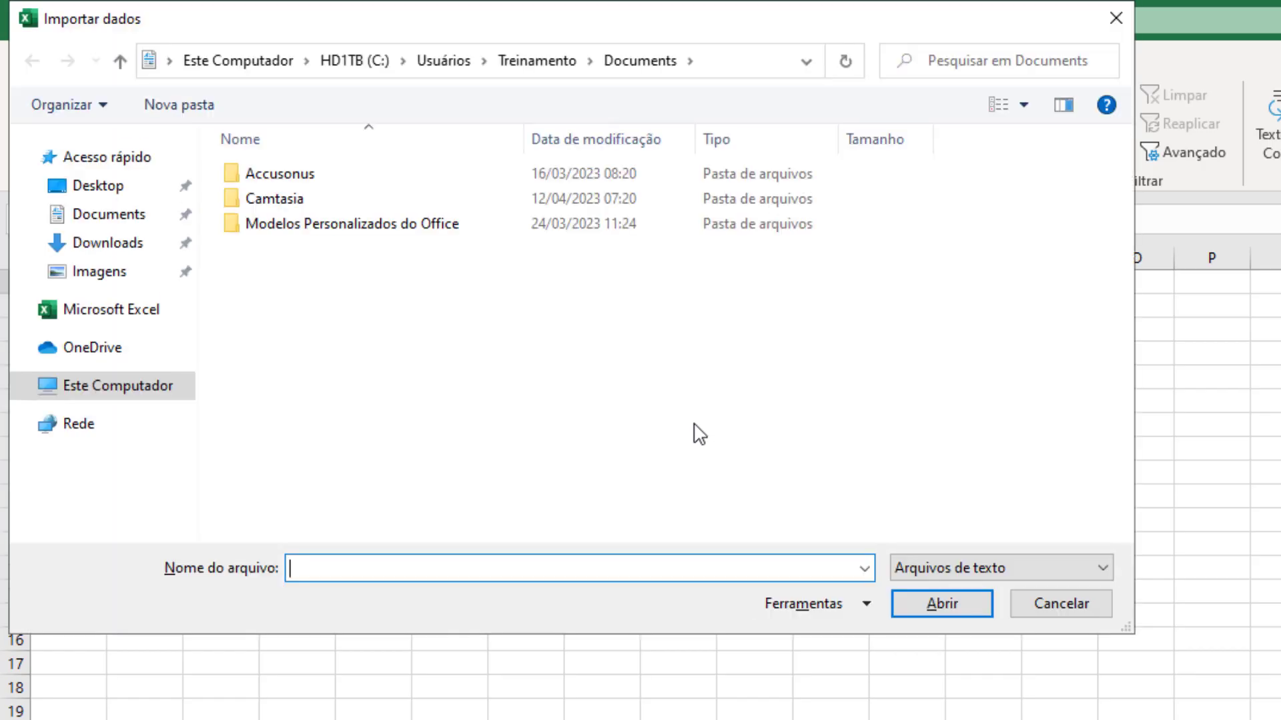
{"action": "left_click", "coordinate": [95, 189]}
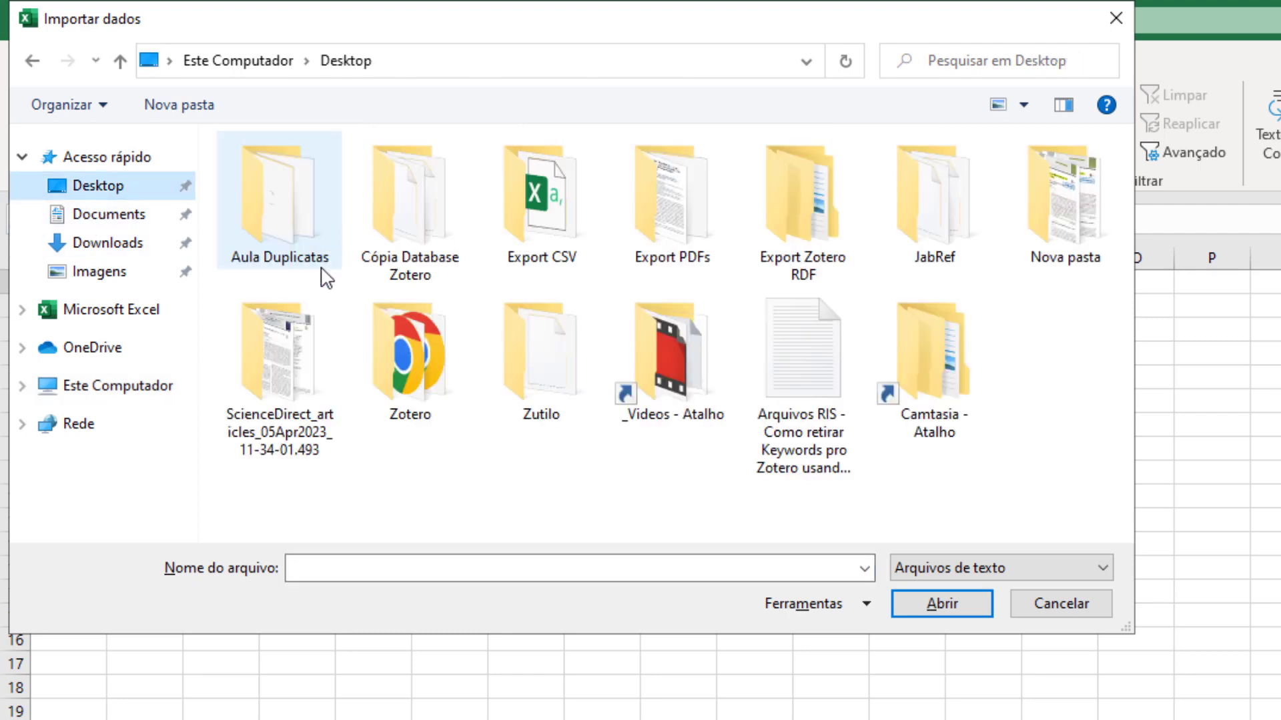
{"action": "double_click", "coordinate": [562, 225]}
{"action": "left_click", "coordinate": [319, 195]}
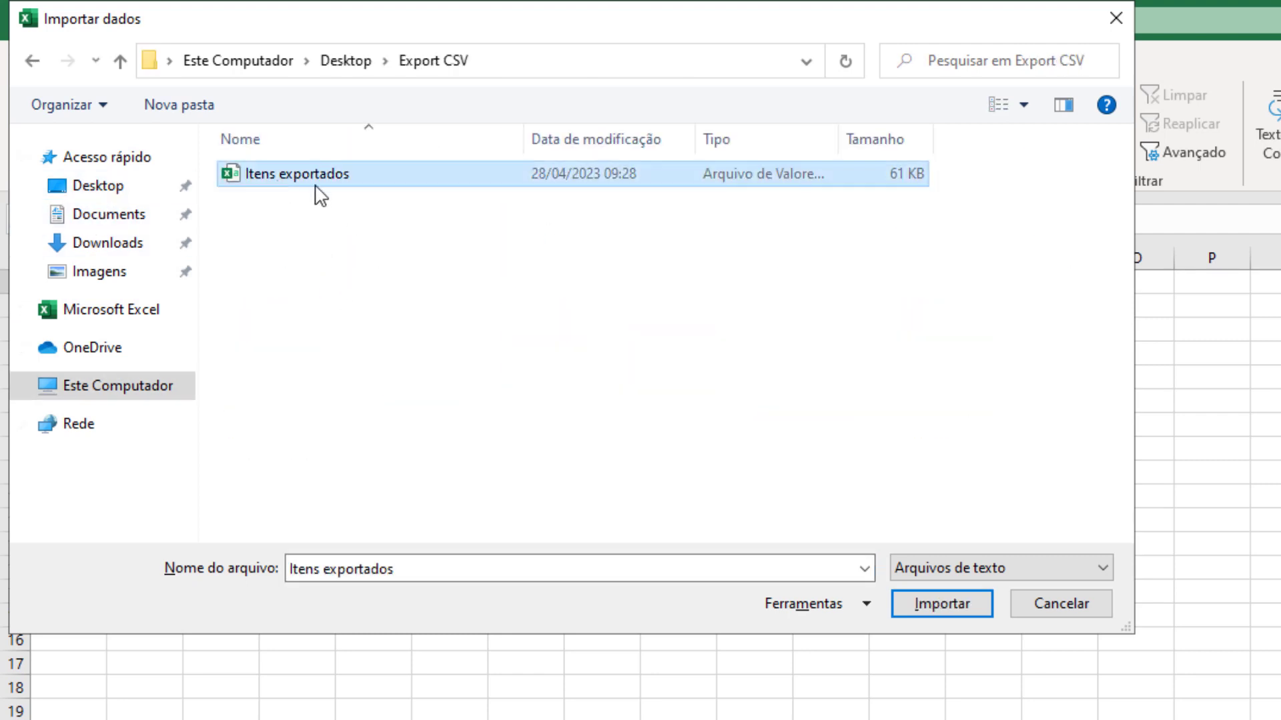
{"action": "left_click", "coordinate": [942, 608]}
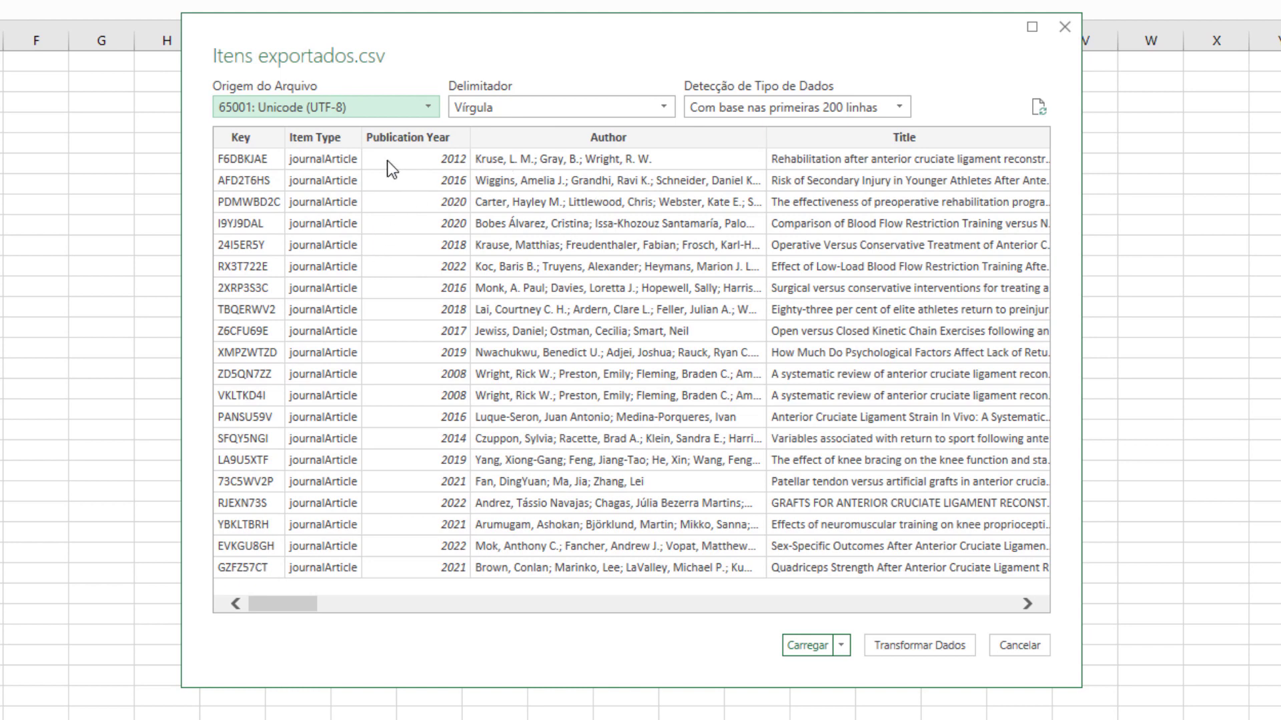
- Try Dois-pontos as the delimiter in the import preview of the CSV file
{"action": "left_click", "coordinate": [643, 106]}
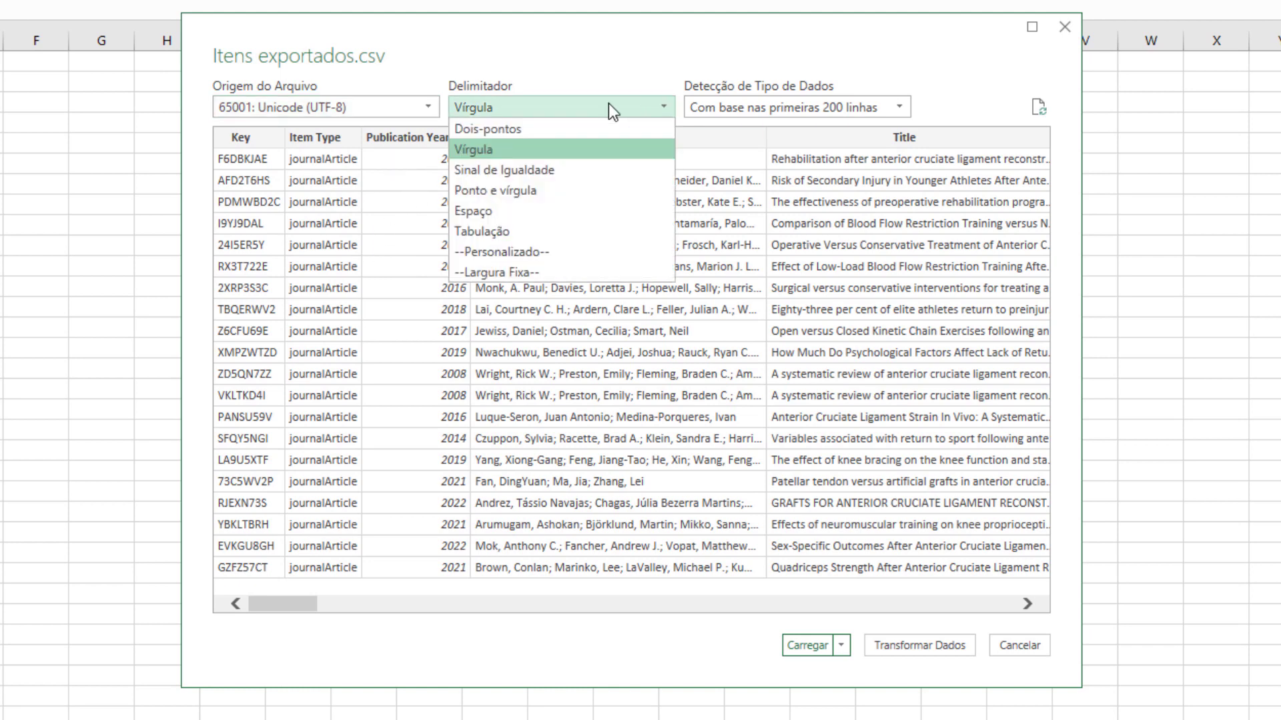
{"action": "left_click", "coordinate": [494, 152]}
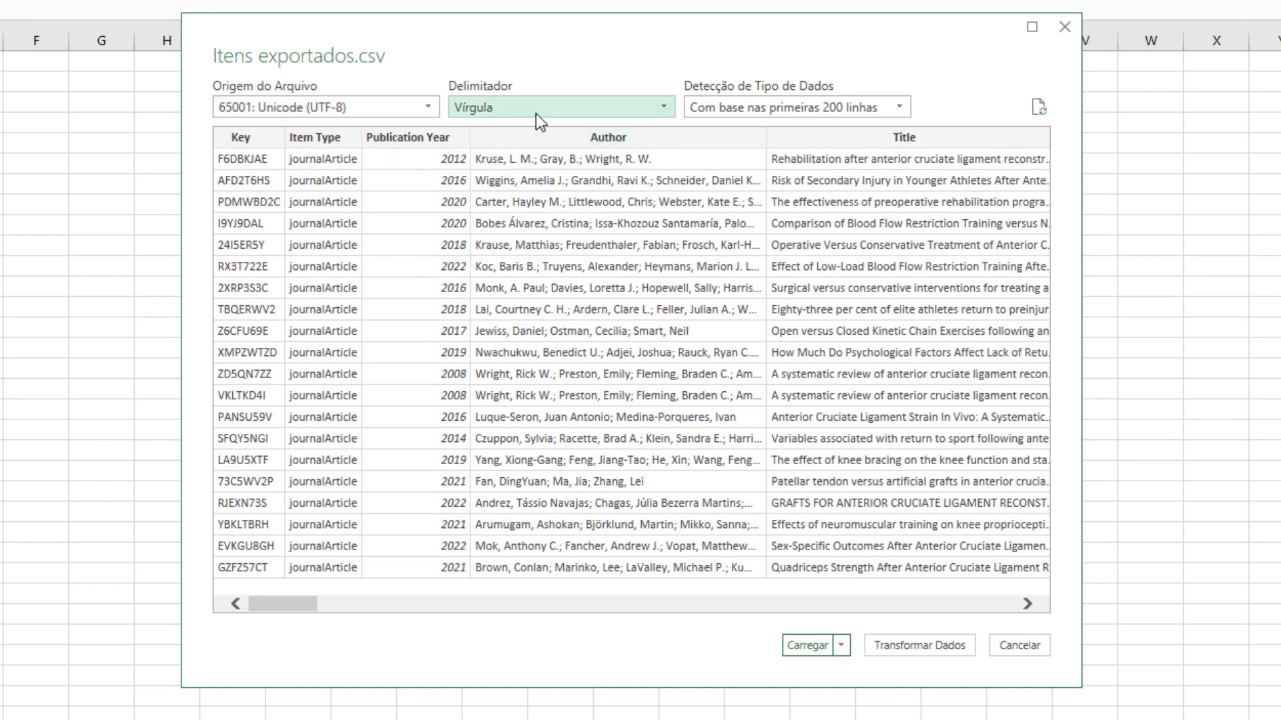
{"action": "left_click", "coordinate": [535, 114]}
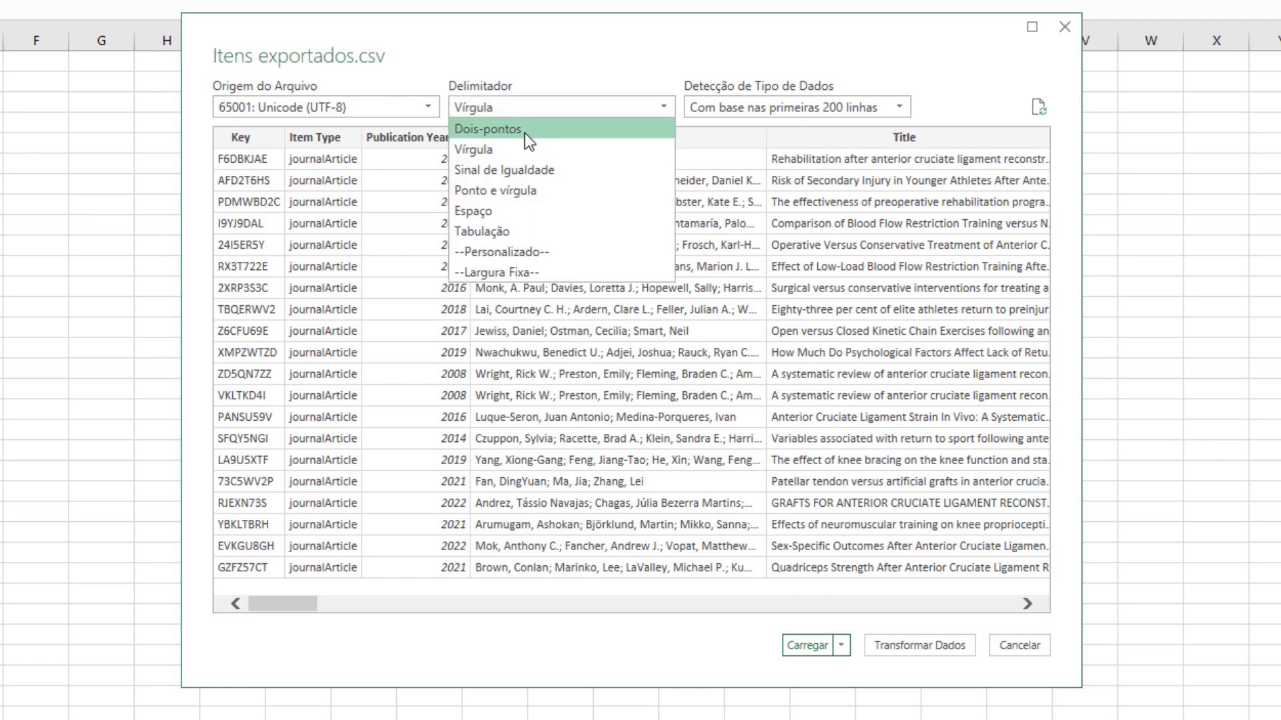
{"action": "left_click", "coordinate": [524, 133]}
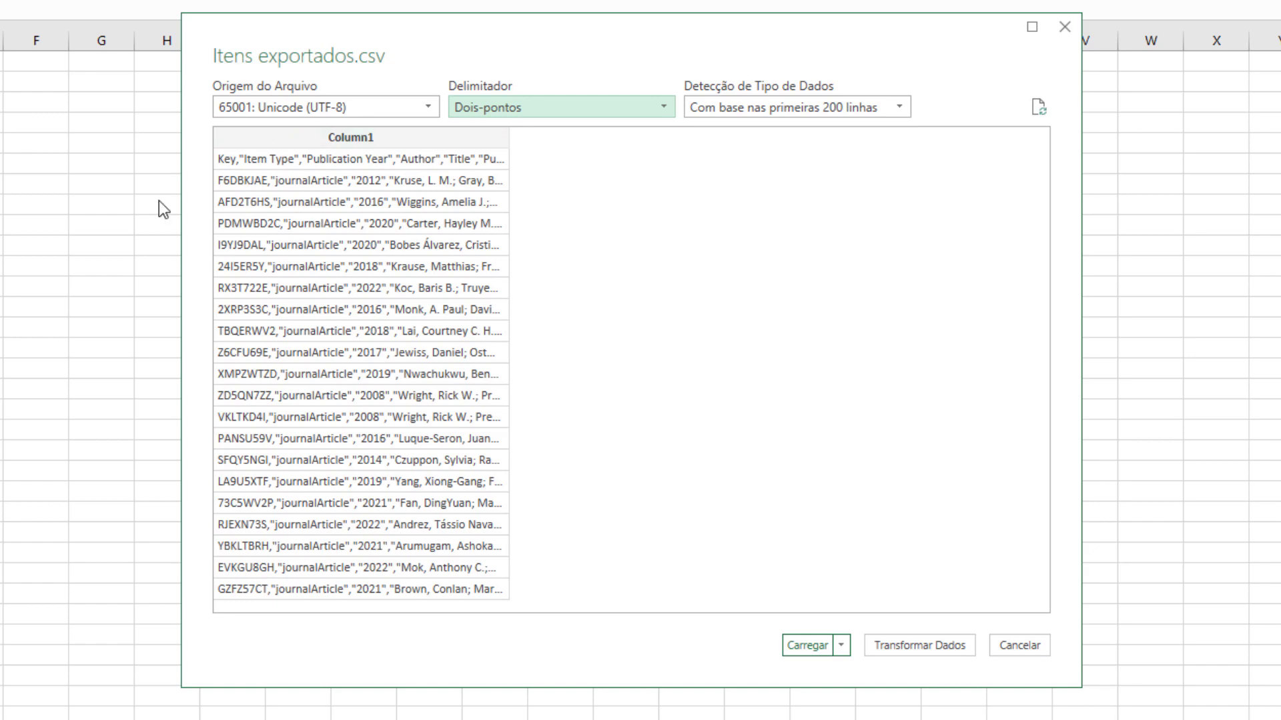
- Set the import delimiter to Vírgula and load the data into a worksheet table
{"action": "left_click", "coordinate": [647, 108]}
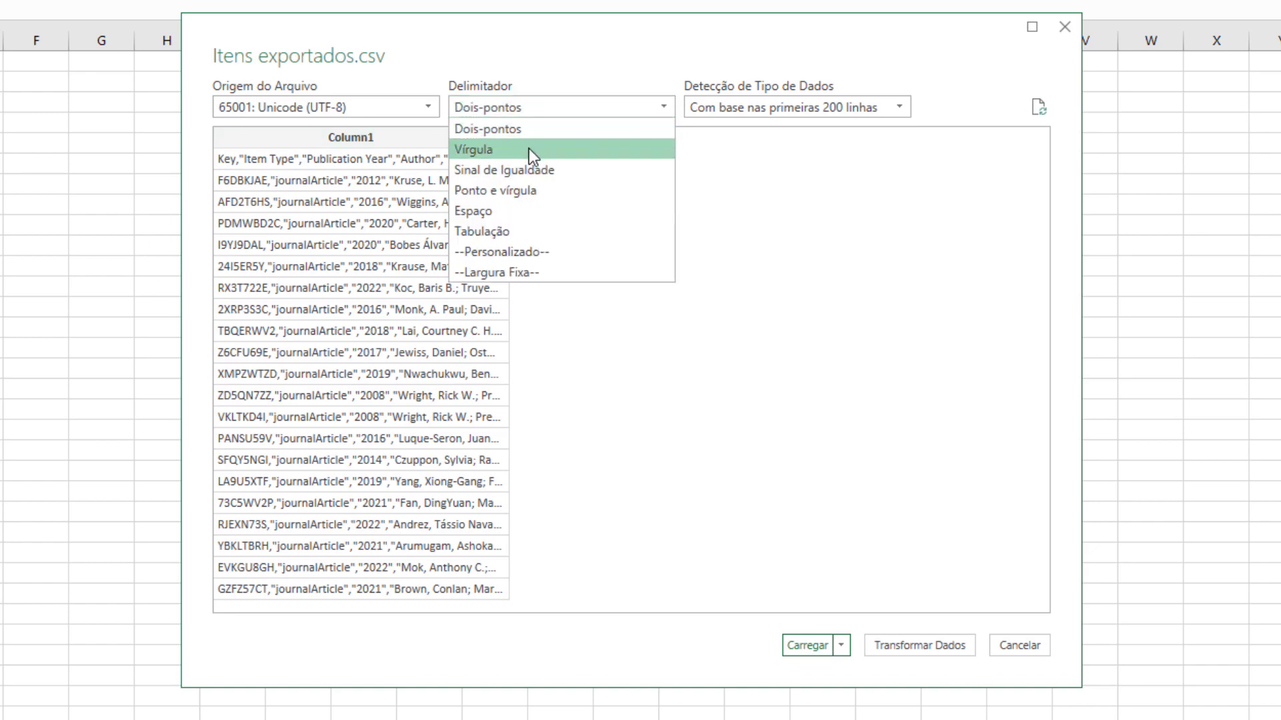
{"action": "left_click", "coordinate": [530, 150]}
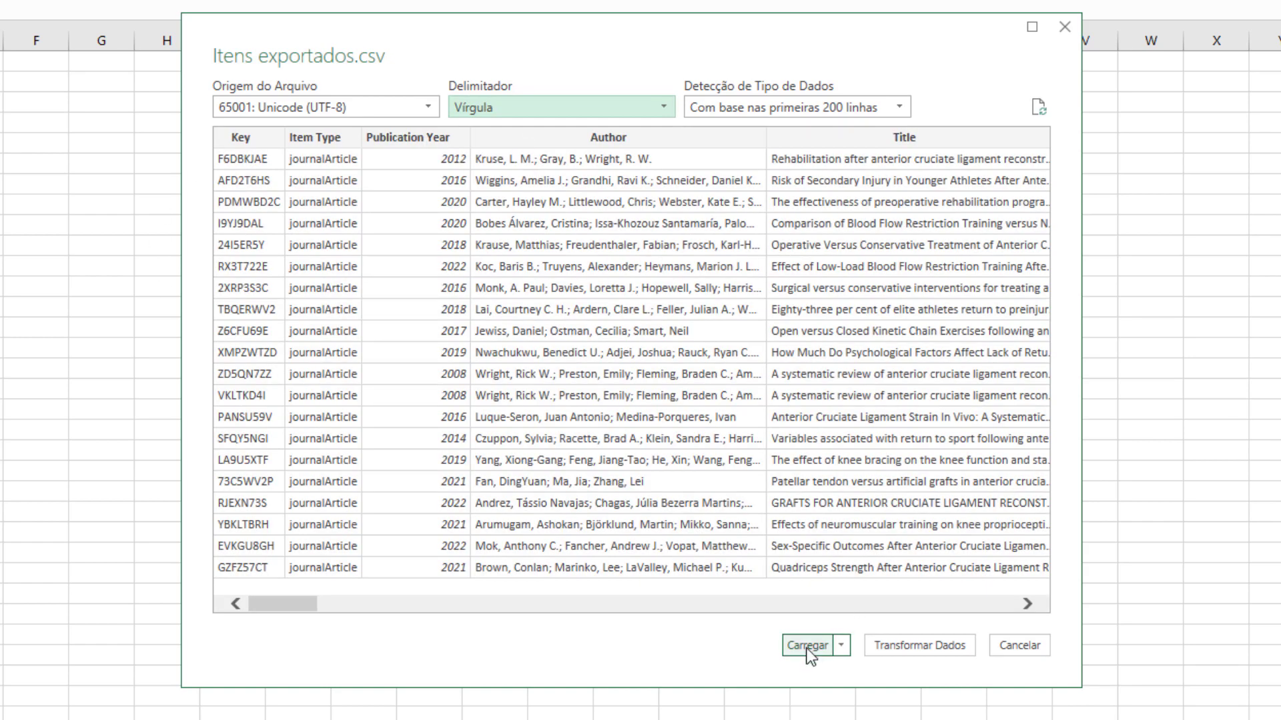
{"action": "left_click", "coordinate": [814, 644]}
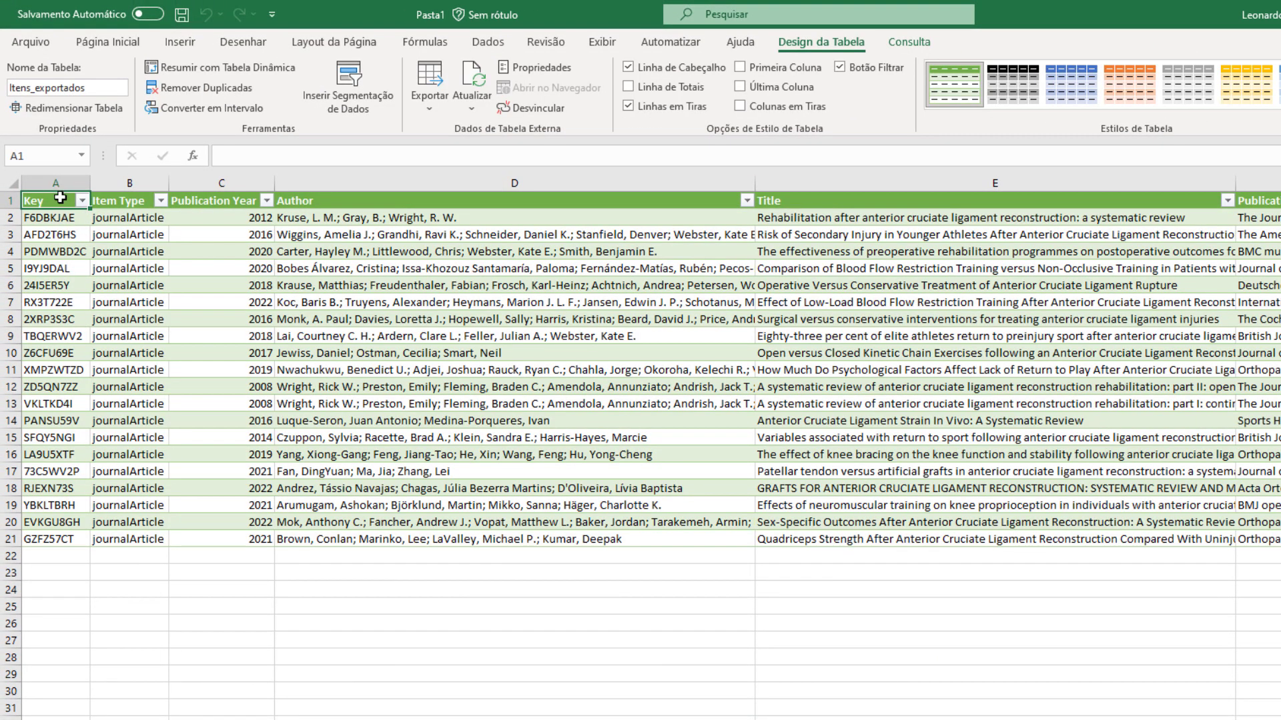
- Rename the Key column header in cell A1 as Amostra
{"action": "left_click", "coordinate": [12, 182]}
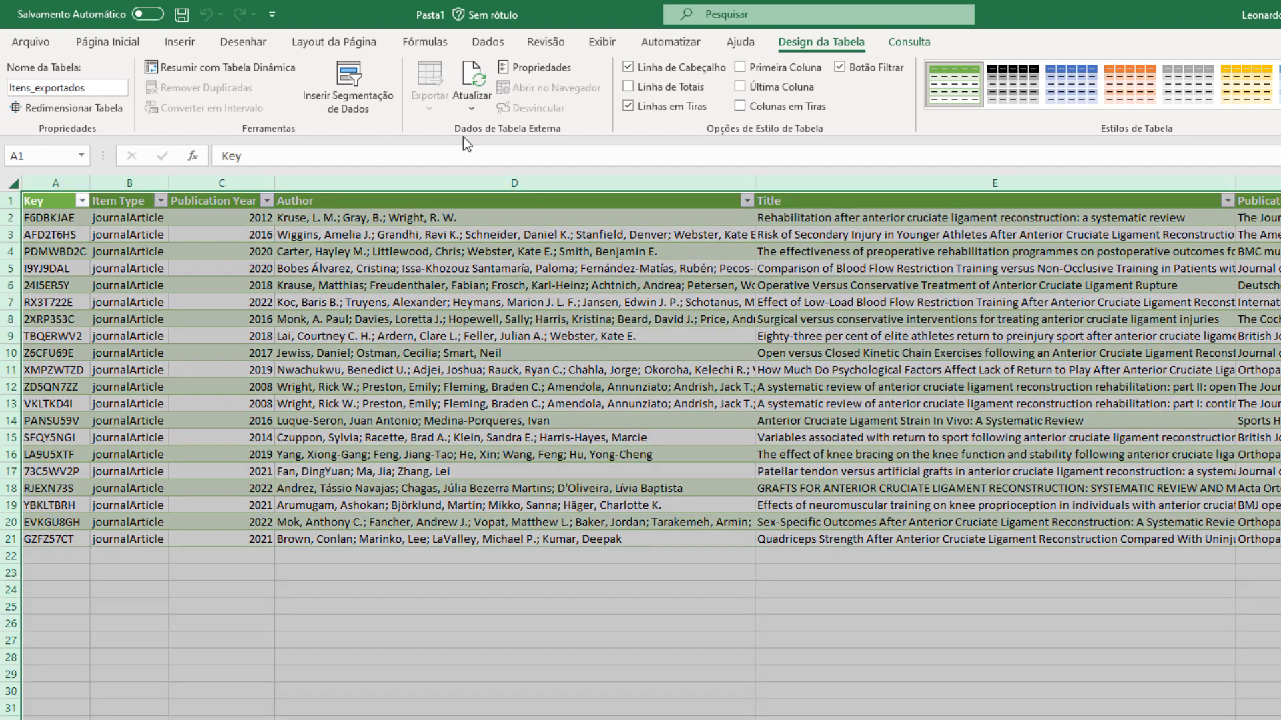
{"action": "key", "text": "ctrl+z"}
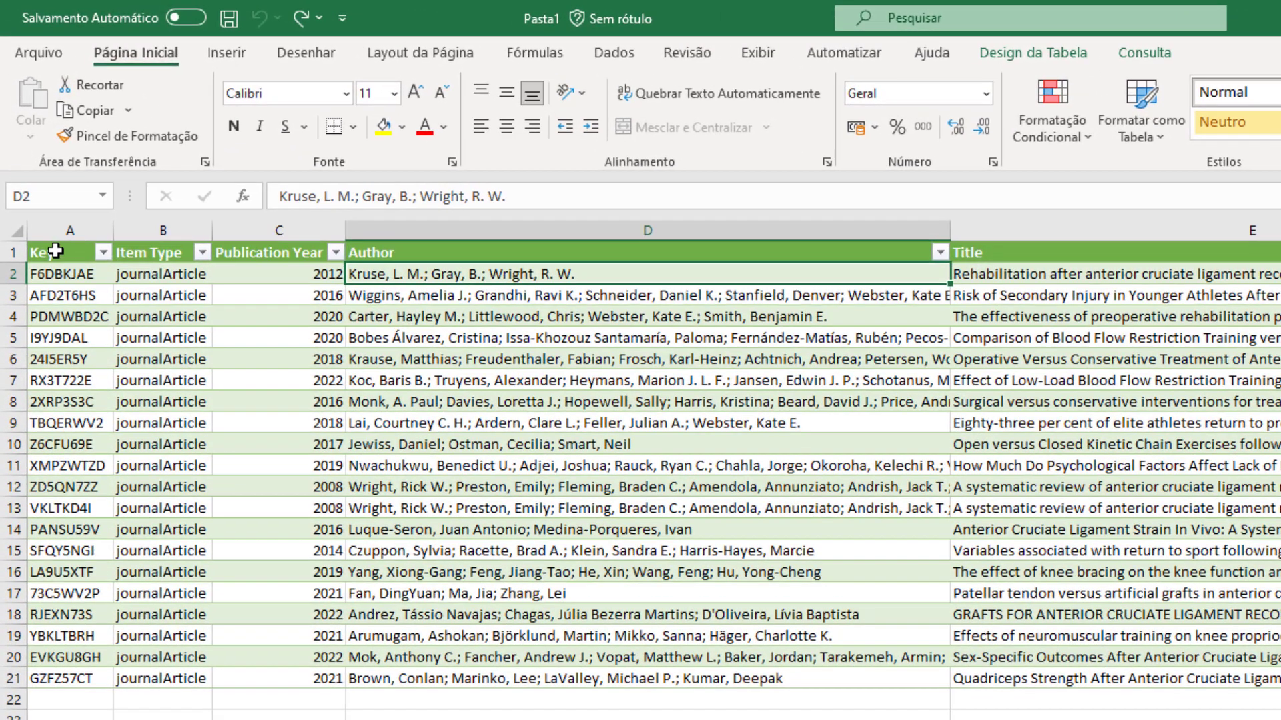
{"action": "left_click", "coordinate": [25, 158]}
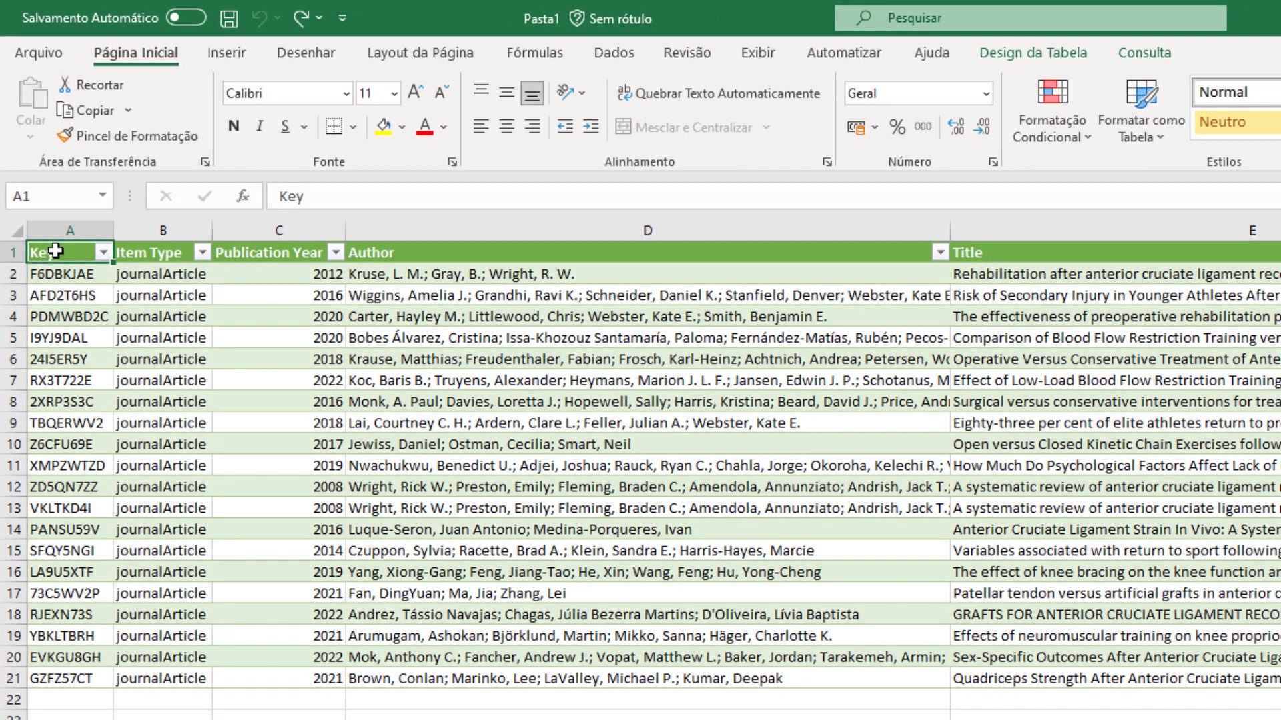
{"action": "double_click", "coordinate": [55, 251]}
{"action": "double_click", "coordinate": [55, 250]}
{"action": "type", "text": "Amostra"}
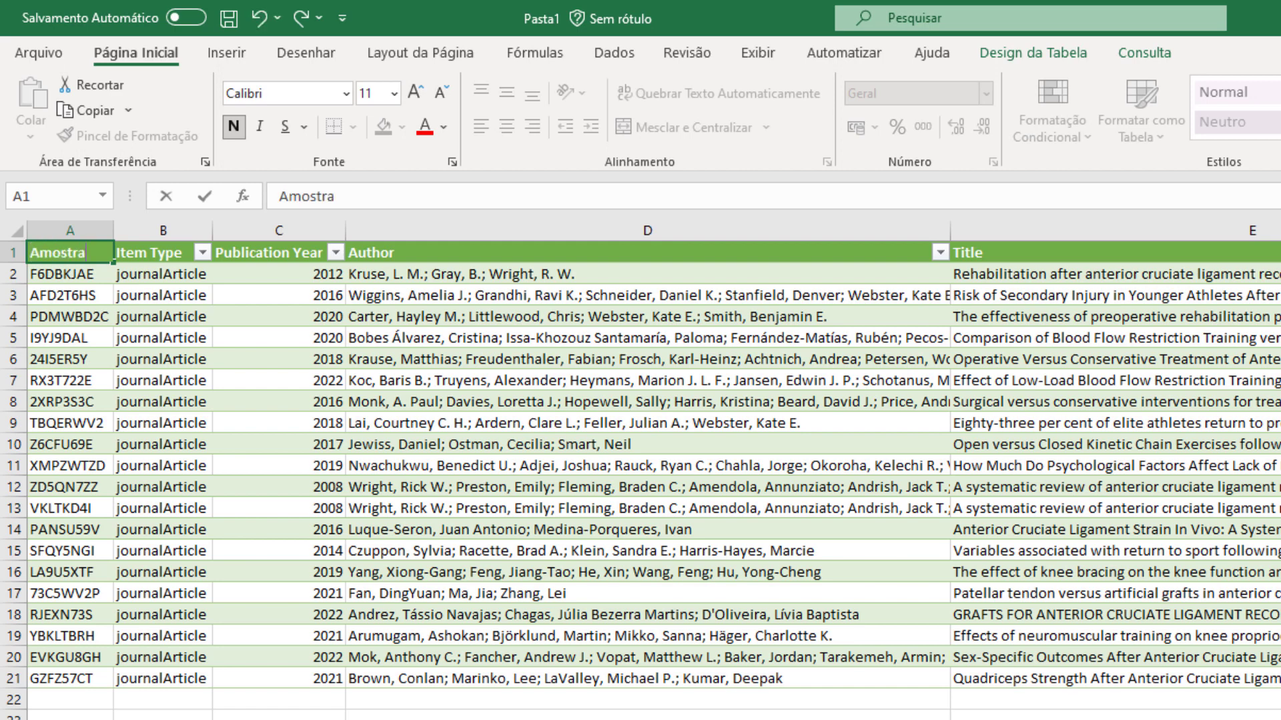
{"action": "key", "text": "Return"}
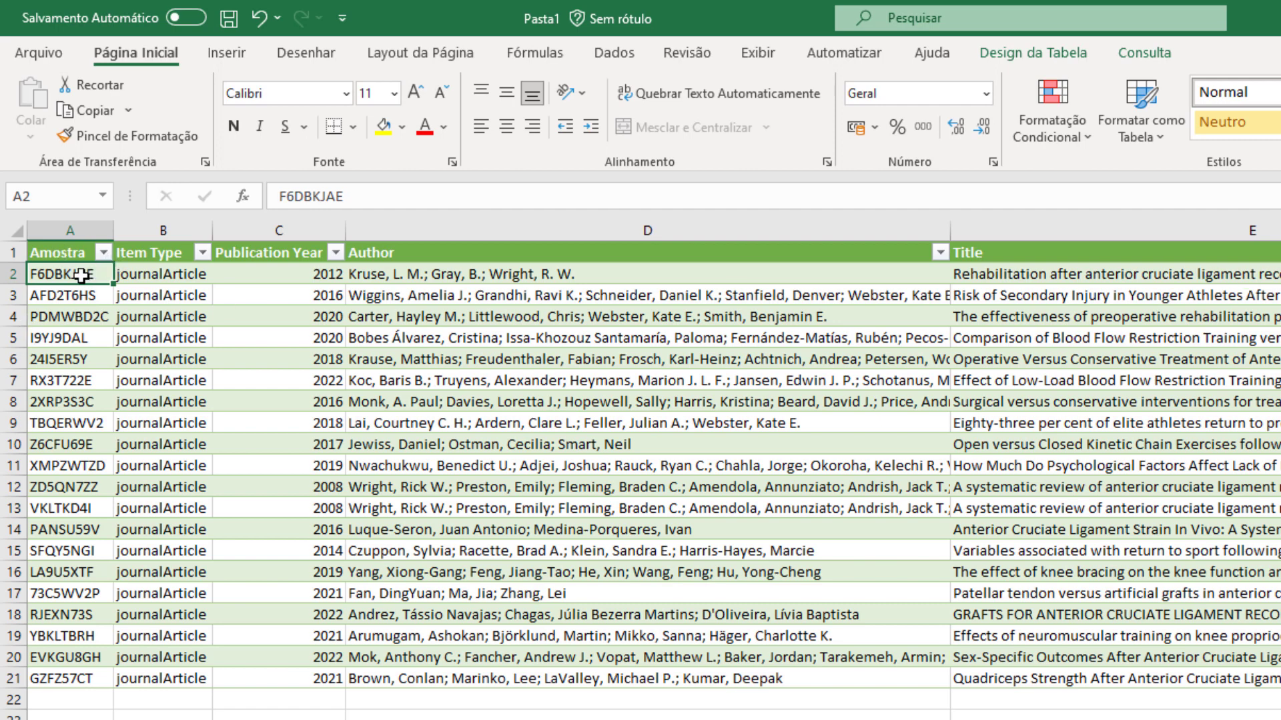
- Enter 35 and 50 in the first two Amostra rows and extend the series down to row 21
{"action": "type", "text": "35"}
{"action": "key", "text": "Return"}
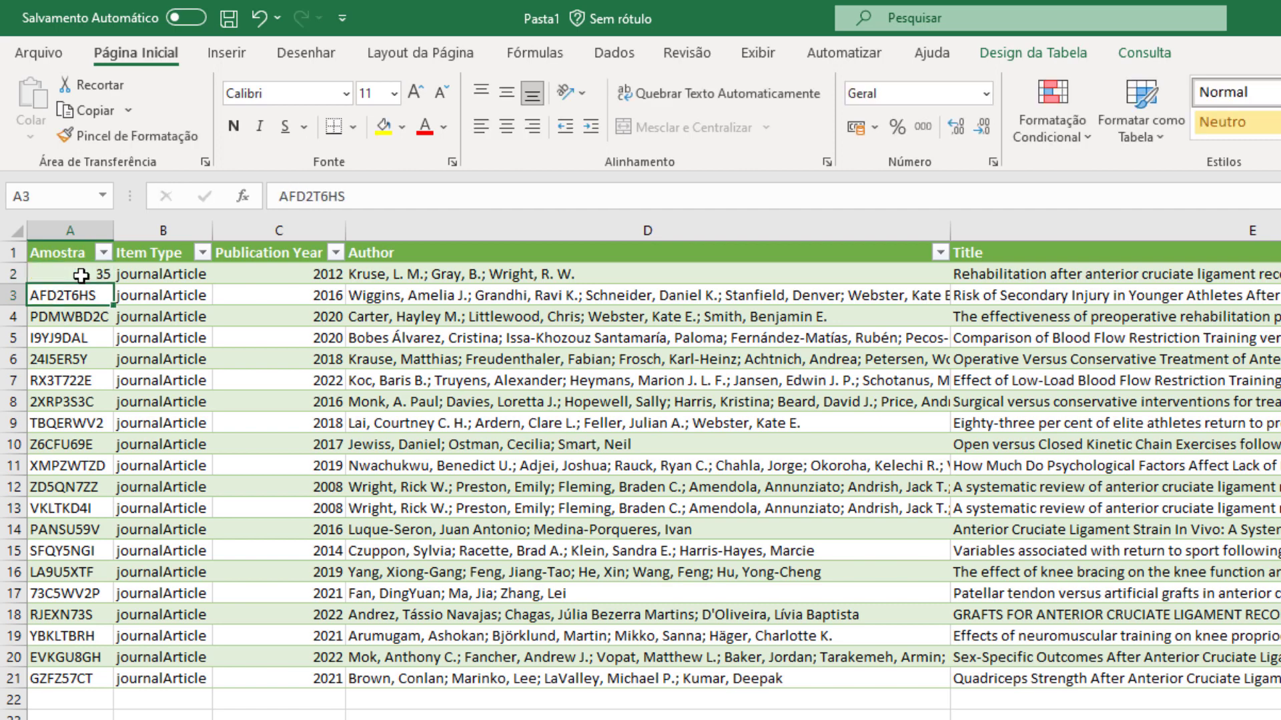
{"action": "type", "text": "50"}
{"action": "key", "text": "Return"}
{"action": "left_click_drag", "start_coordinate": [78, 275], "coordinate": [110, 685]}
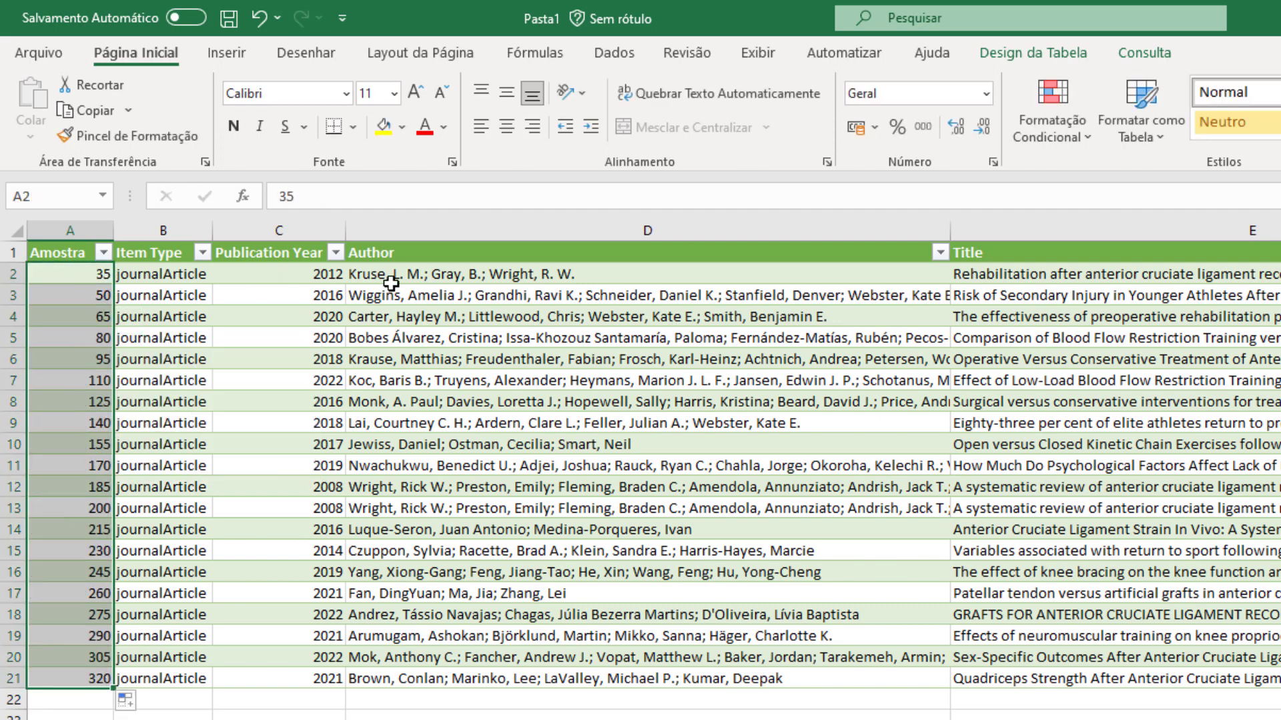
- Centre the Publication Year column and set the year in cell C13 to 2023
{"action": "left_click", "coordinate": [275, 229]}
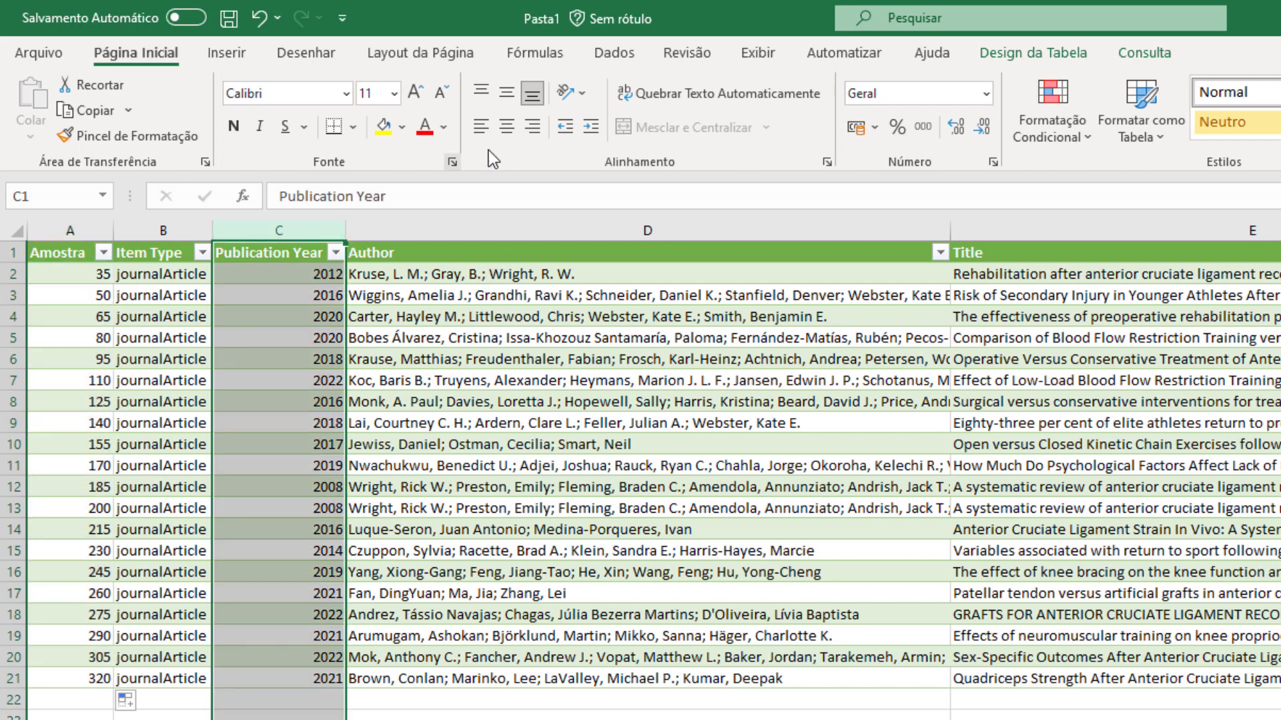
{"action": "left_click", "coordinate": [506, 125]}
{"action": "left_click", "coordinate": [280, 507]}
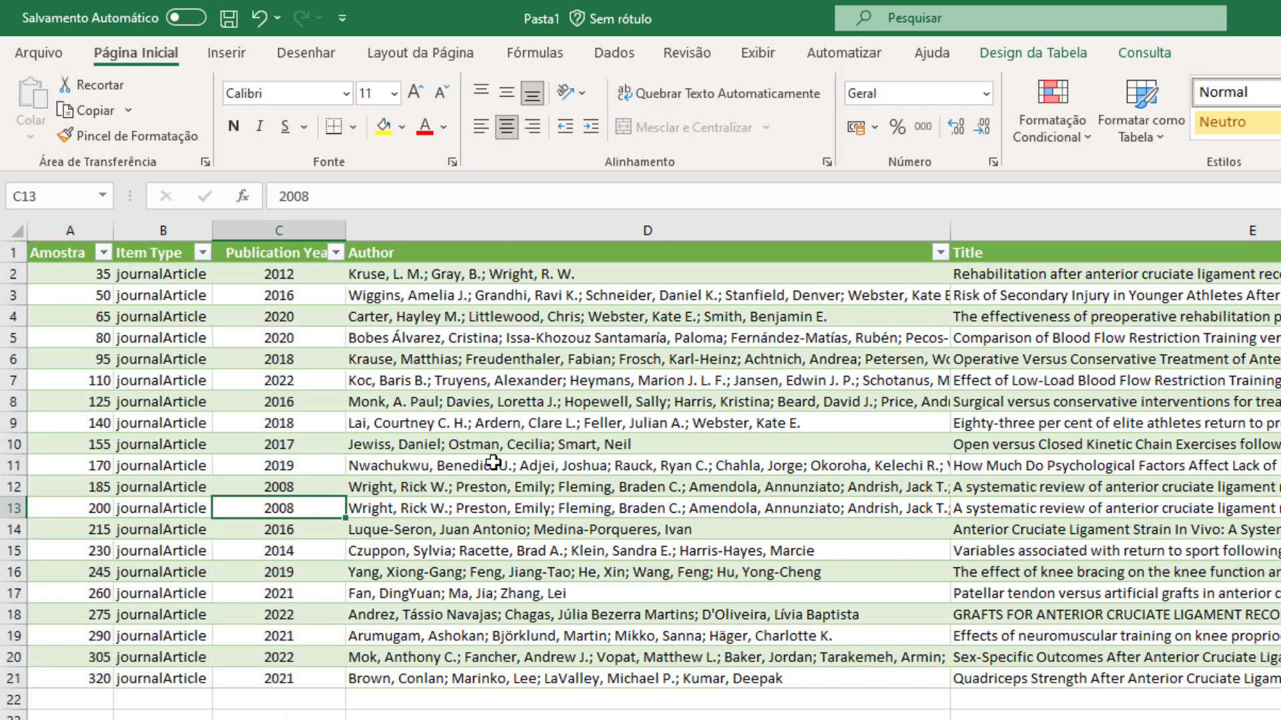
{"action": "type", "text": "2023"}
{"action": "key", "text": "Return"}
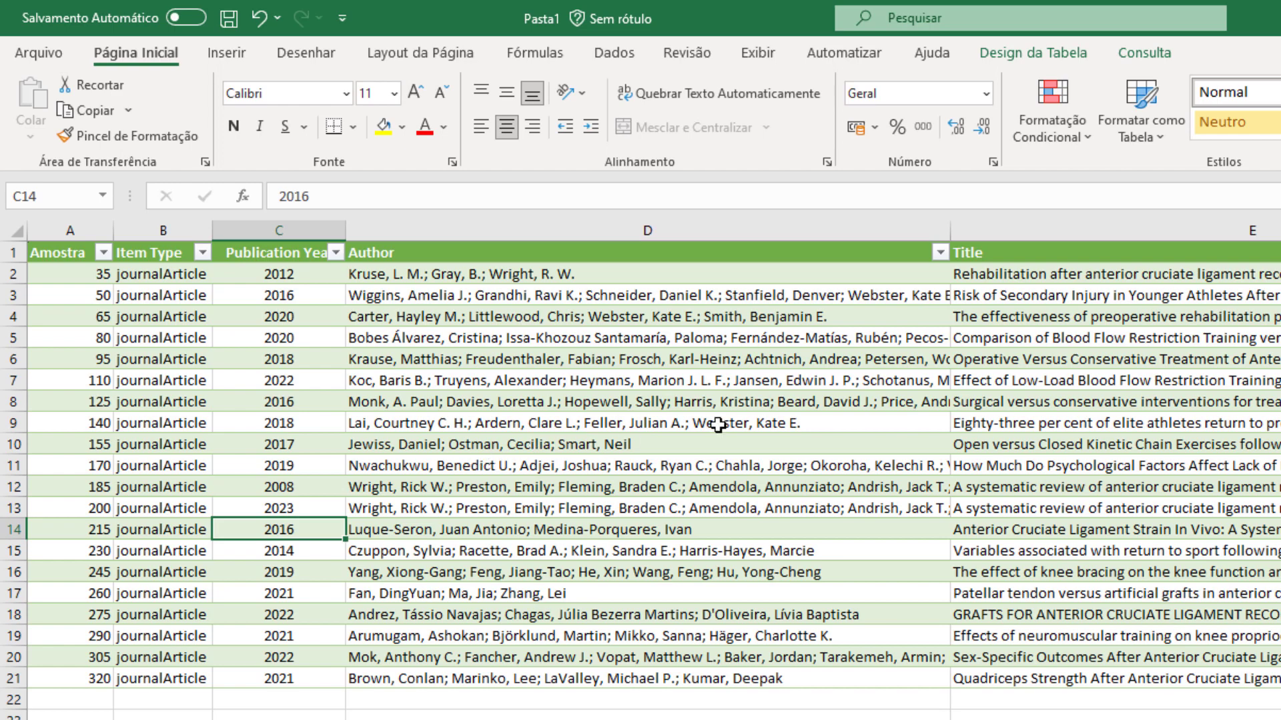
- Examine the Title and Publication Title columns of the imported table and check the Export CSV source folder
{"action": "left_click", "coordinate": [1109, 374]}
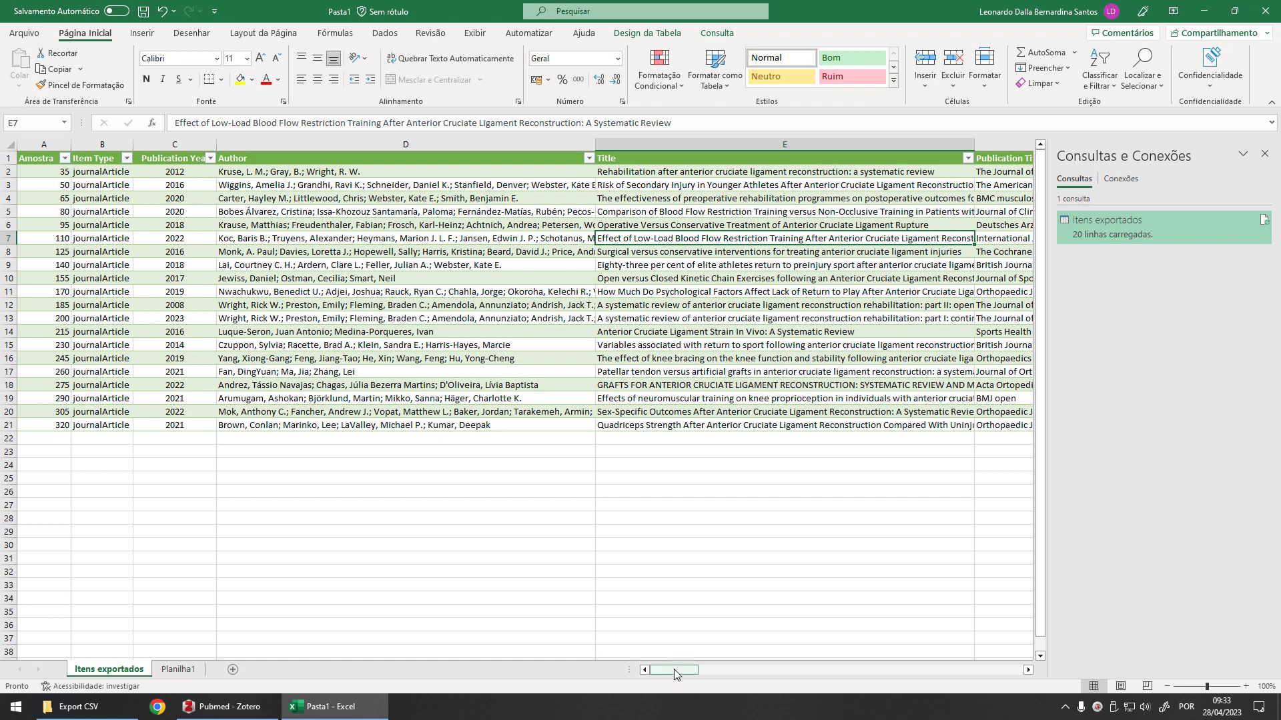
{"action": "left_click_drag", "start_coordinate": [674, 670], "coordinate": [679, 670]}
{"action": "left_click_drag", "start_coordinate": [671, 670], "coordinate": [687, 665]}
{"action": "left_click", "coordinate": [777, 336]}
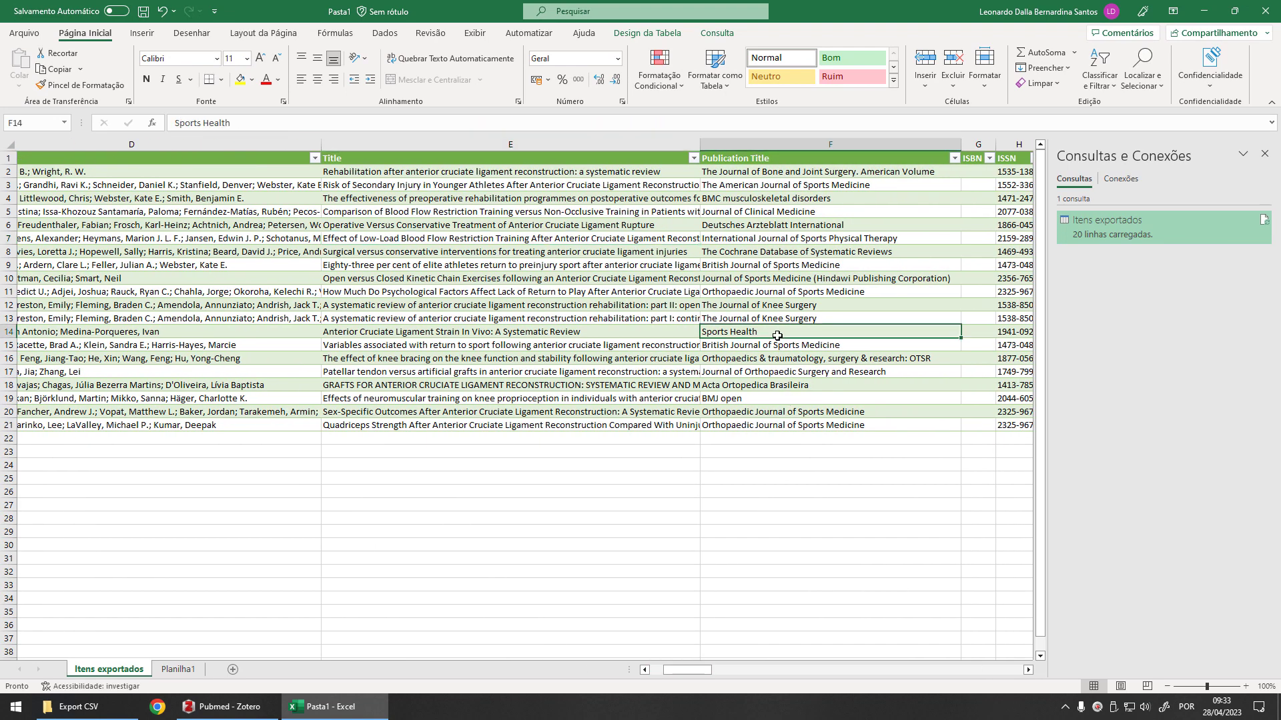
{"action": "left_click", "coordinate": [788, 172]}
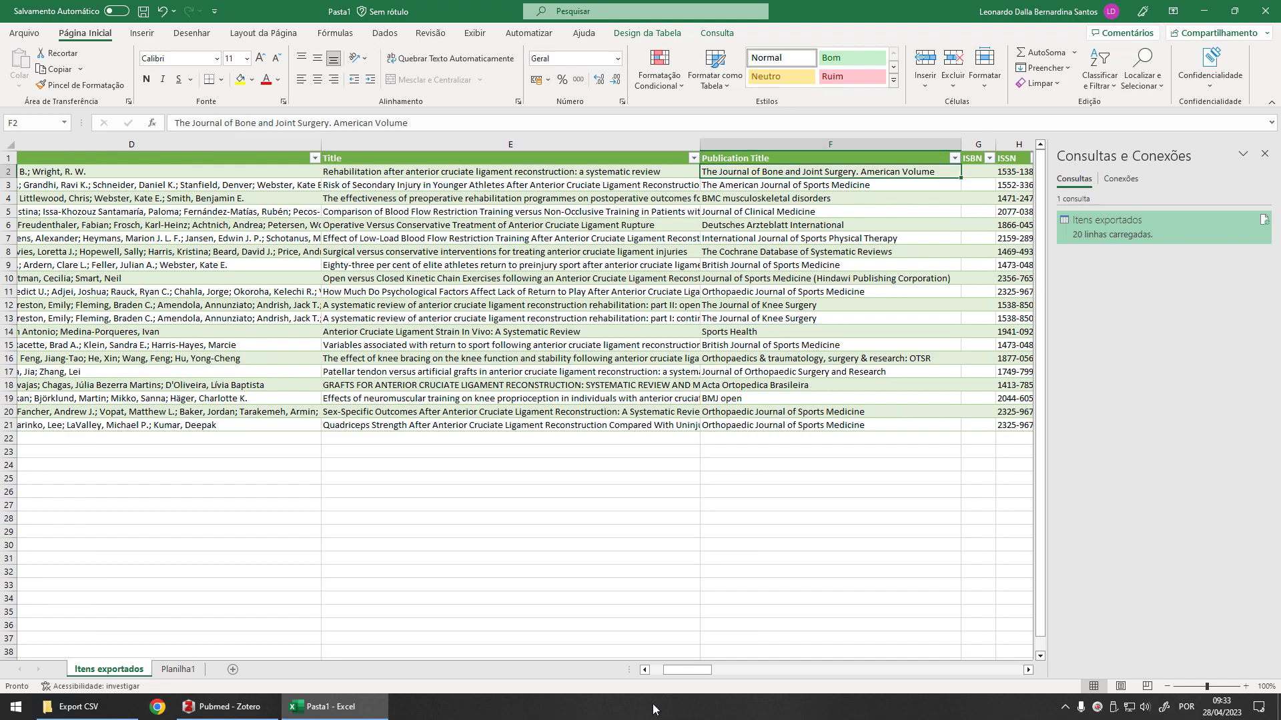
{"action": "left_click_drag", "start_coordinate": [693, 666], "coordinate": [612, 661]}
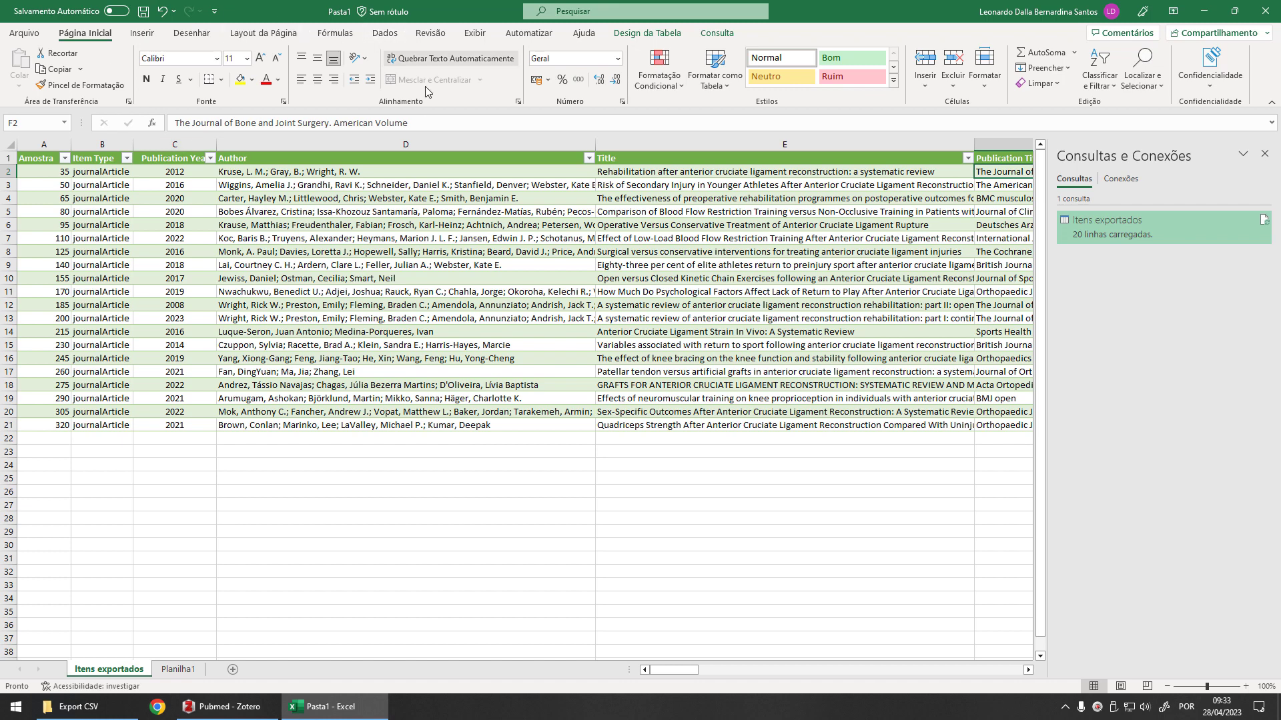
{"action": "left_click", "coordinate": [78, 707]}
{"action": "left_click", "coordinate": [336, 707]}
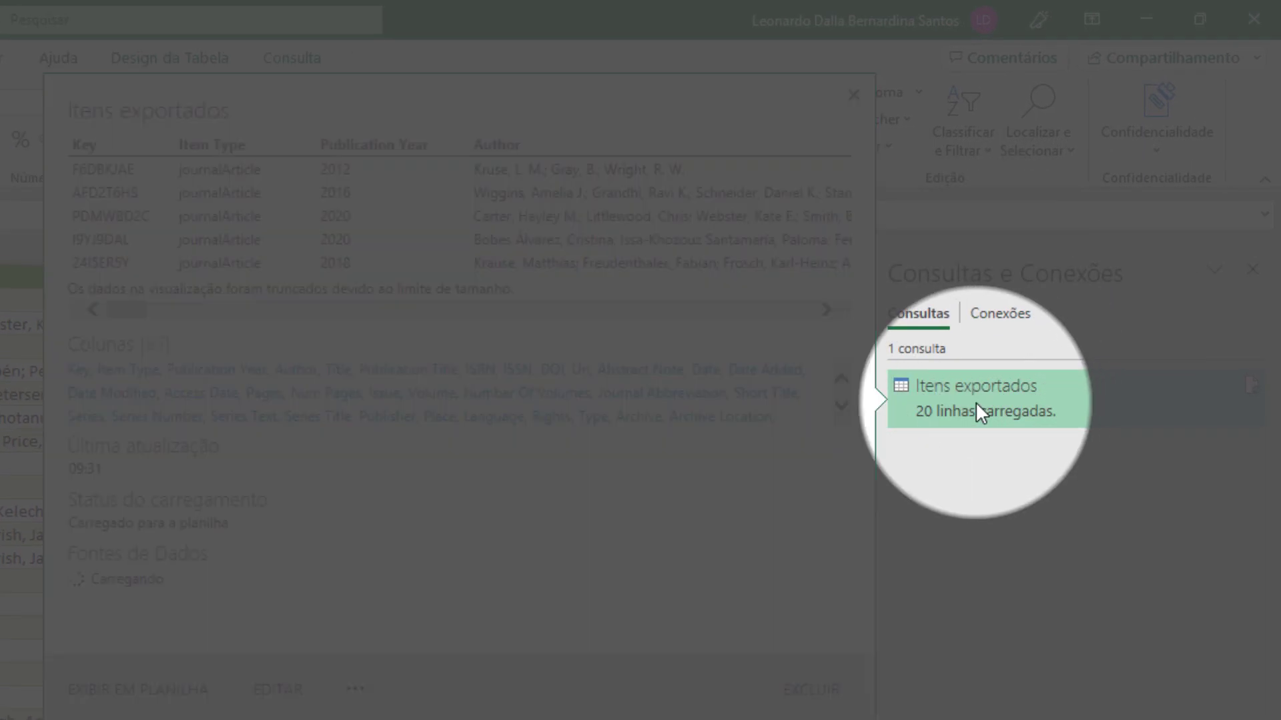
- Refresh the Itens exportados query from its source file and check the reloaded first column
{"action": "right_click", "coordinate": [975, 402]}
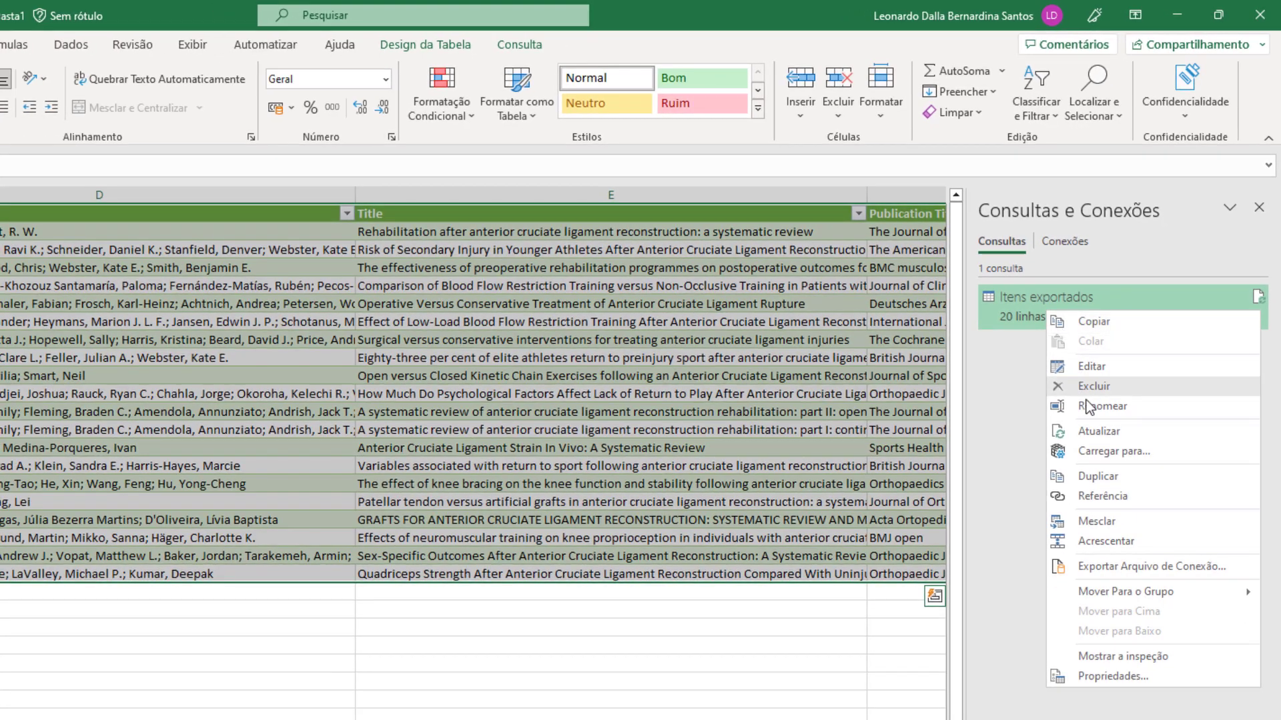
{"action": "left_click", "coordinate": [1088, 431]}
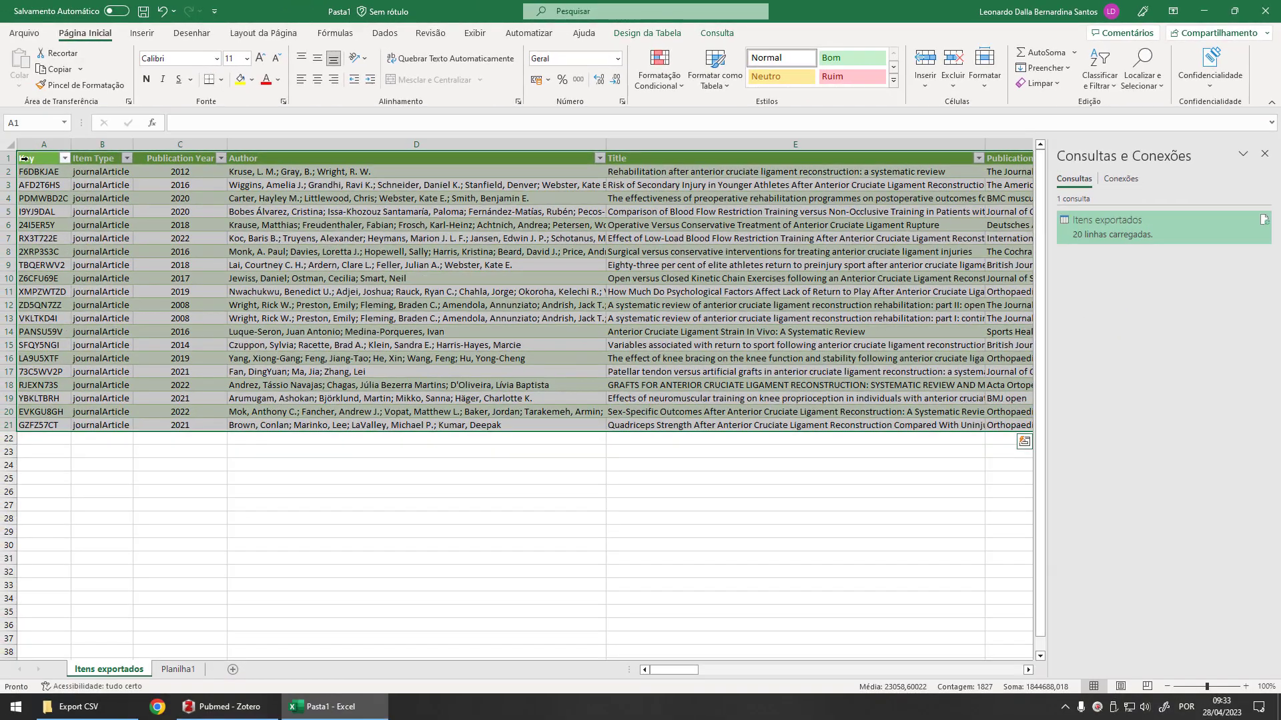
{"action": "left_click_drag", "start_coordinate": [24, 159], "coordinate": [33, 318]}
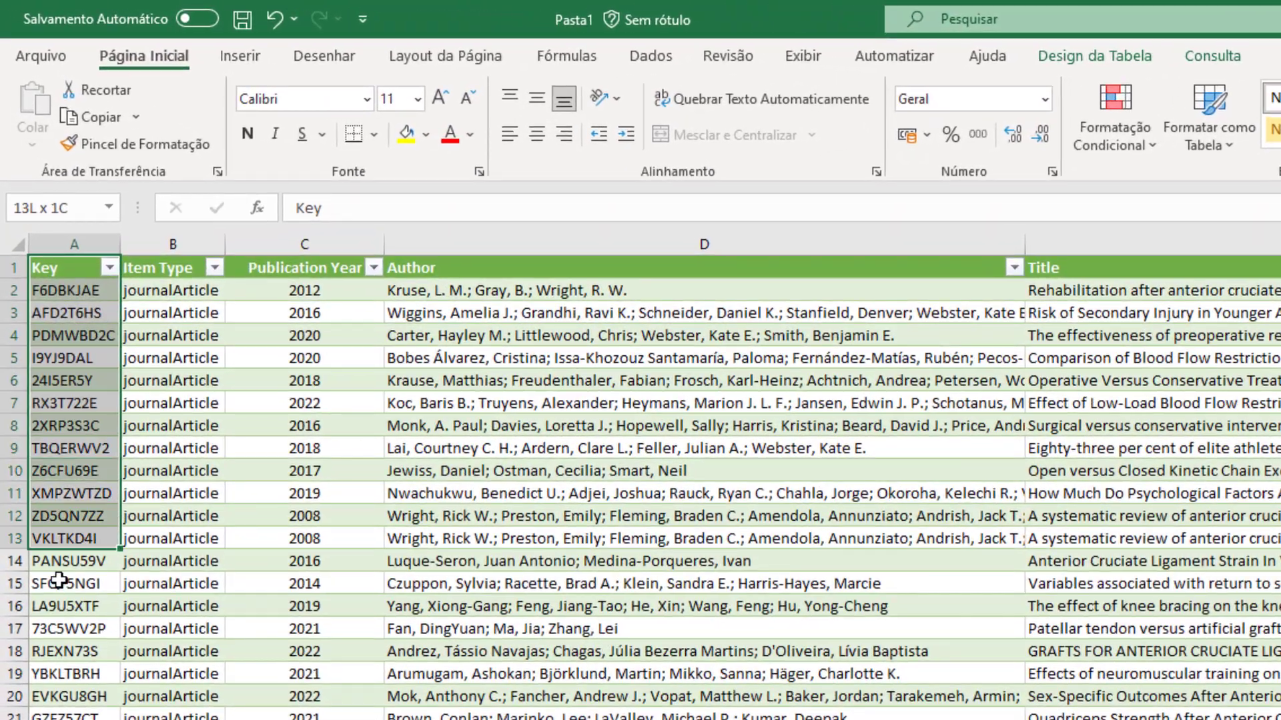
{"action": "left_click_drag", "start_coordinate": [59, 581], "coordinate": [56, 713]}
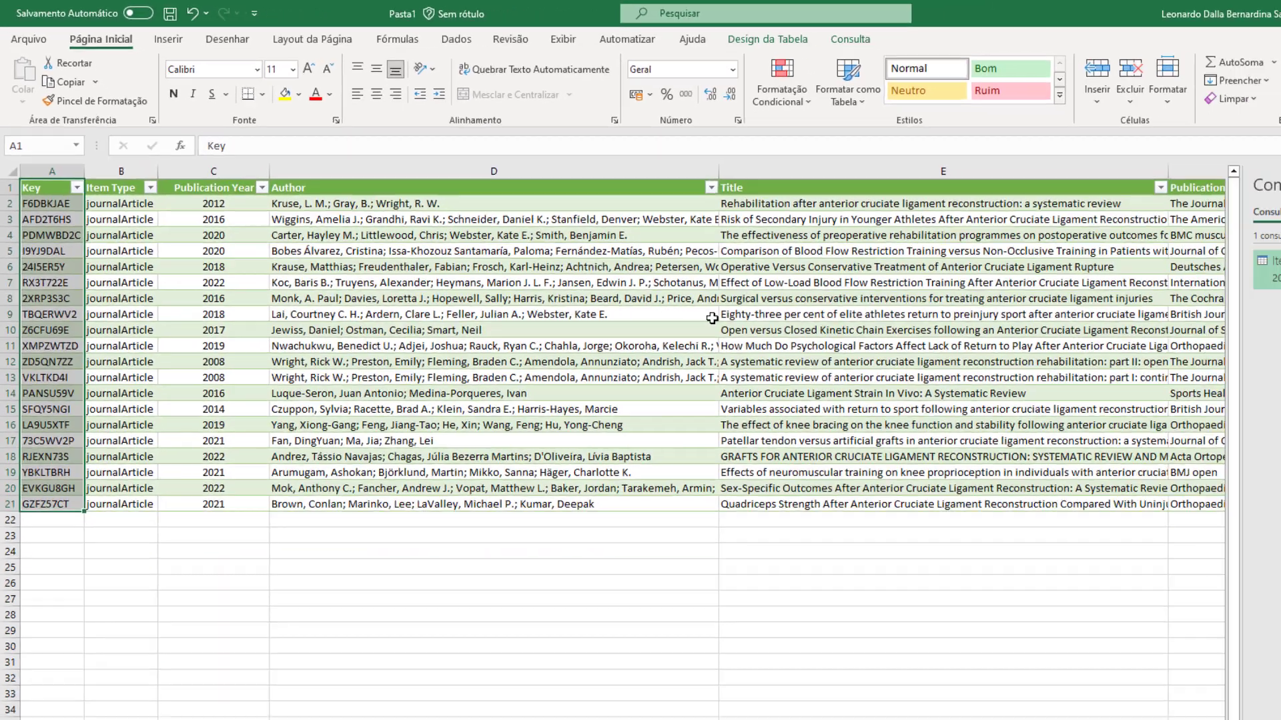
{"action": "left_click", "coordinate": [700, 298]}
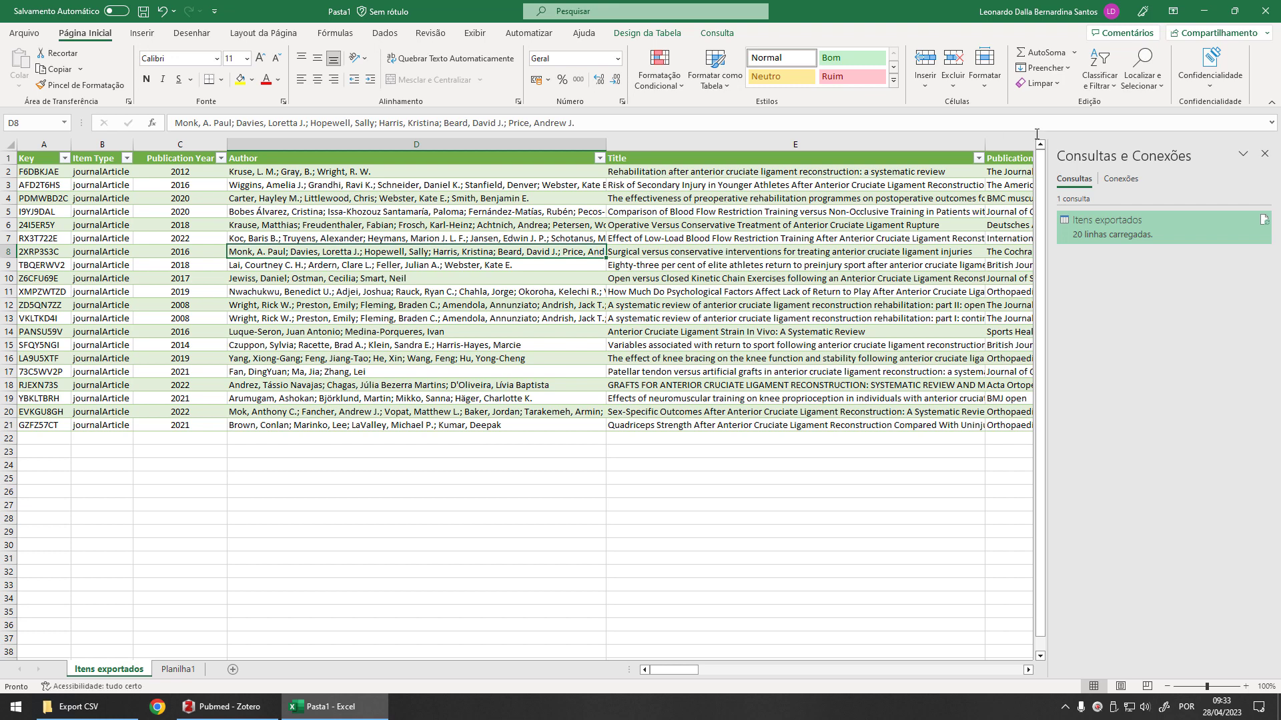
- Replace the author text in cell D7 with asdasdasdasd and refresh the Itens exportados query to reload the source data
{"action": "right_click", "coordinate": [1124, 233]}
{"action": "left_click", "coordinate": [1099, 298]}
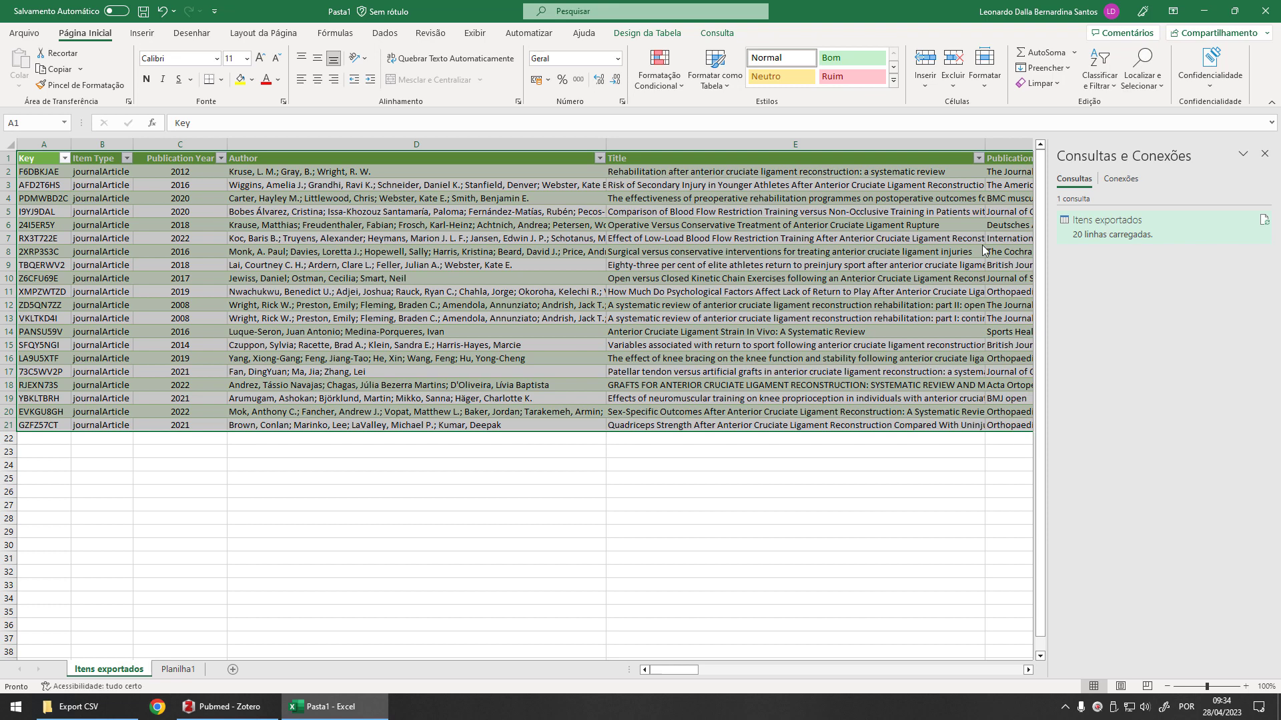
{"action": "left_click", "coordinate": [79, 706]}
{"action": "left_click", "coordinate": [322, 706]}
{"action": "left_click", "coordinate": [326, 241]}
{"action": "type", "text": "asdasdasdasd"}
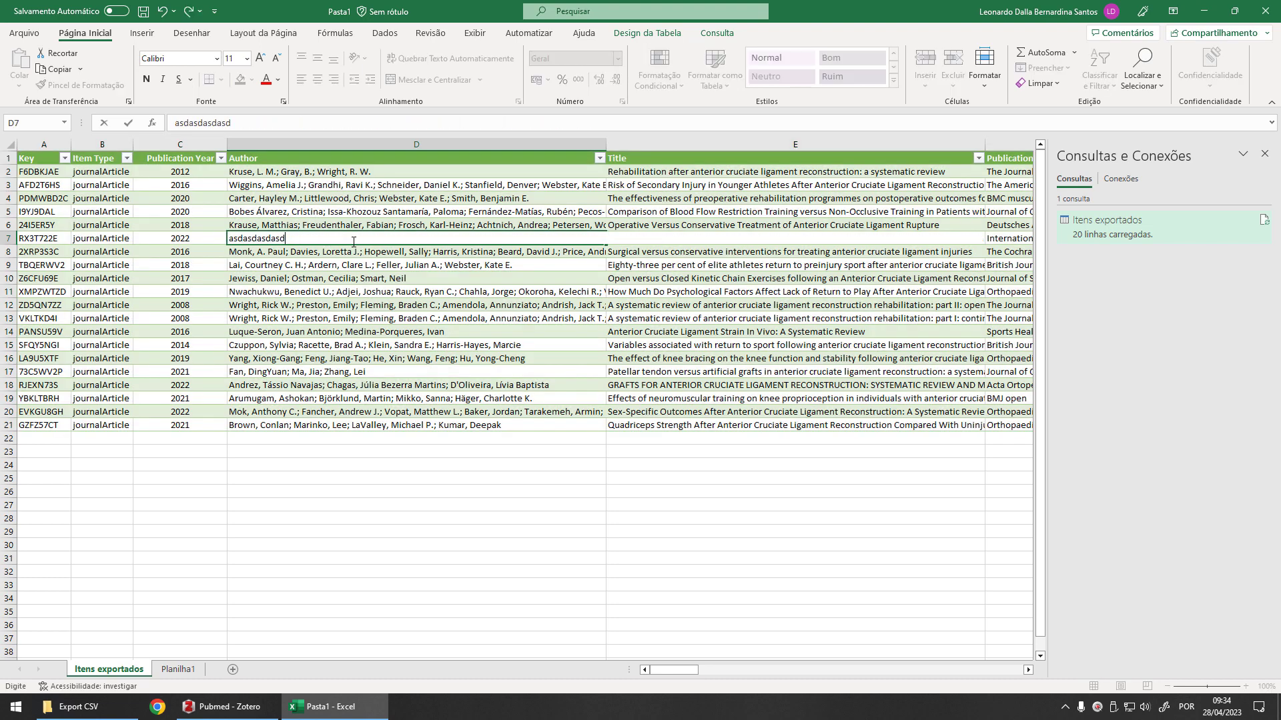
{"action": "right_click", "coordinate": [1122, 230]}
{"action": "left_click", "coordinate": [1161, 319]}
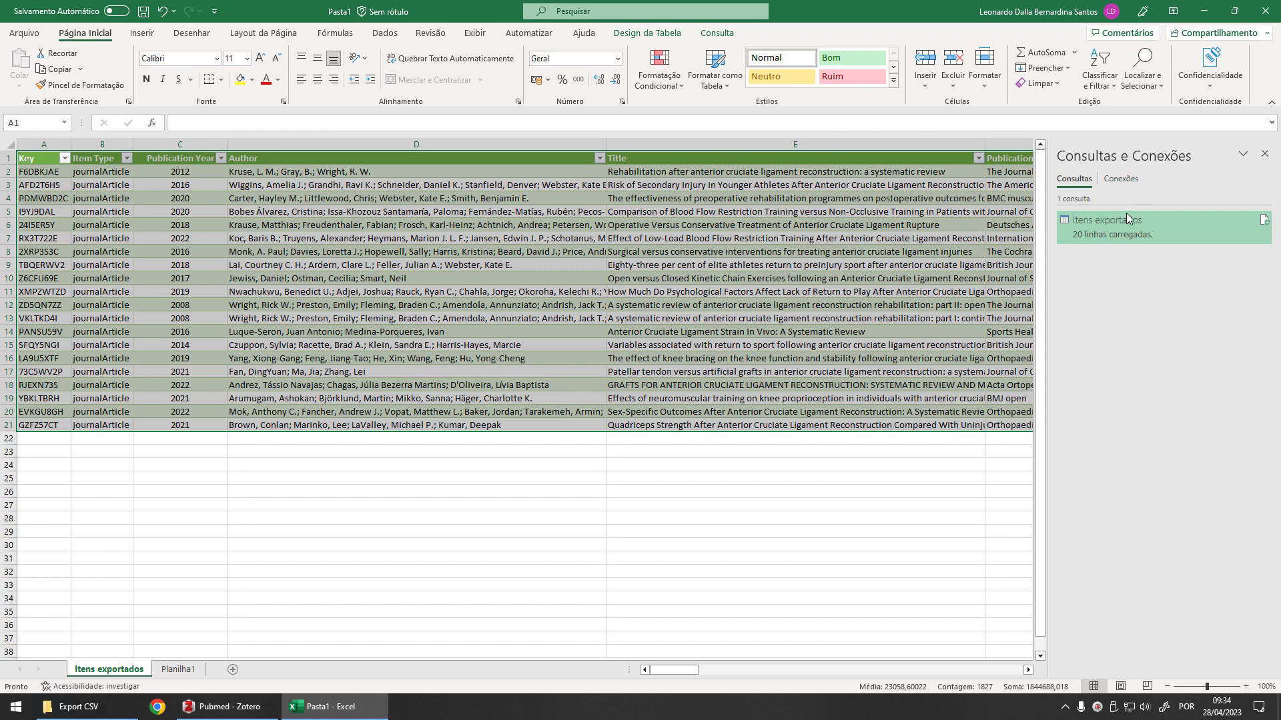
- Reopen Consultas e Conexões, delete the Itens exportados query to detach the table from its source file, and close the pane
{"action": "mouse_move", "coordinate": [1117, 218]}
{"action": "left_click", "coordinate": [1264, 154]}
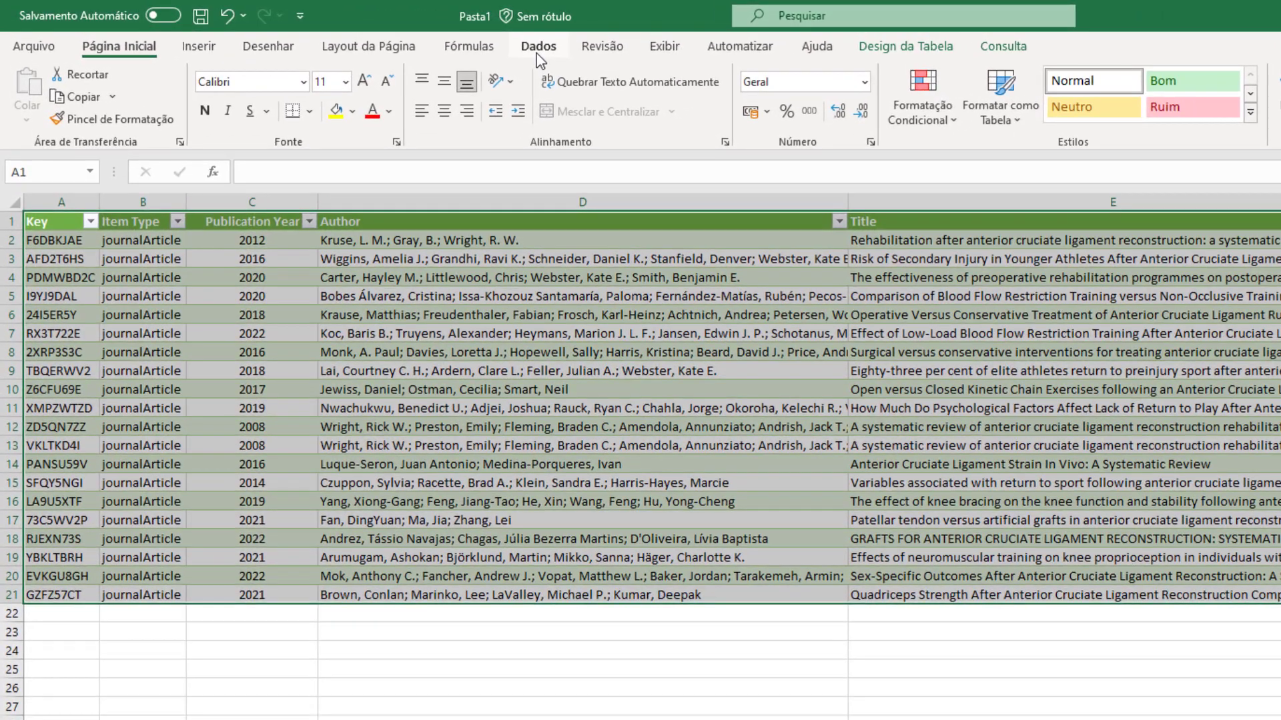
{"action": "left_click", "coordinate": [384, 33]}
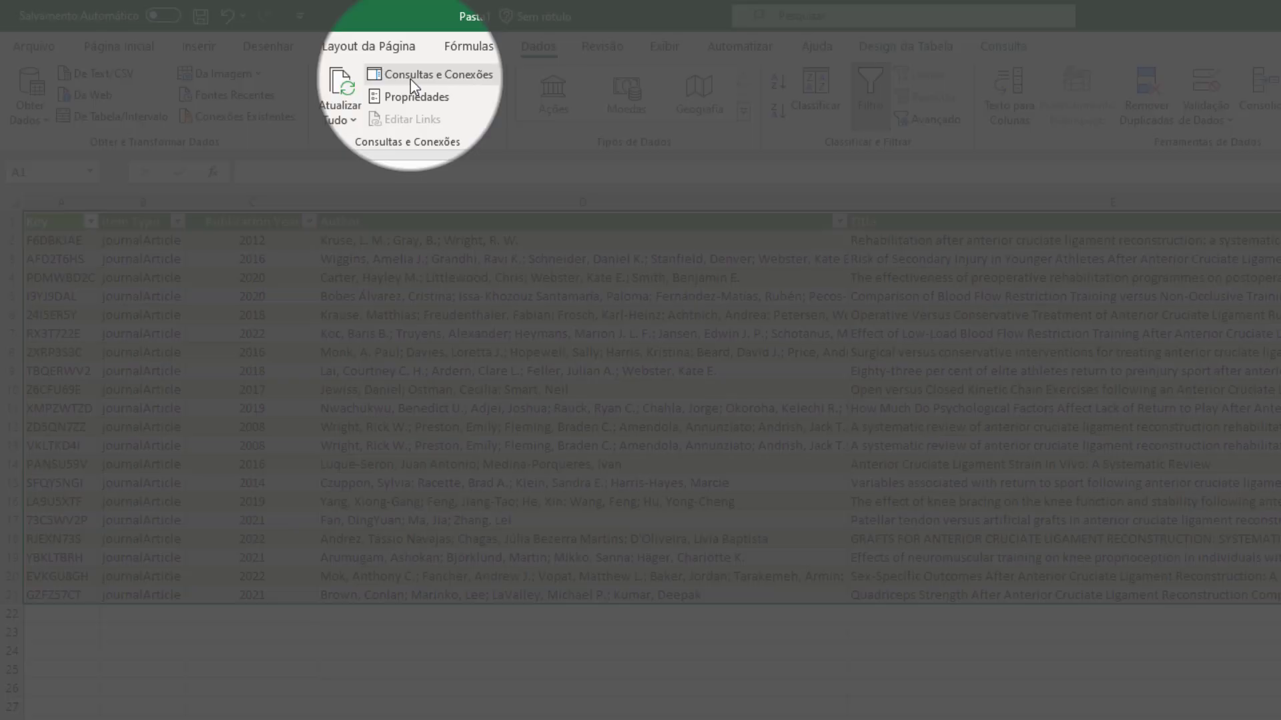
{"action": "left_click", "coordinate": [415, 80]}
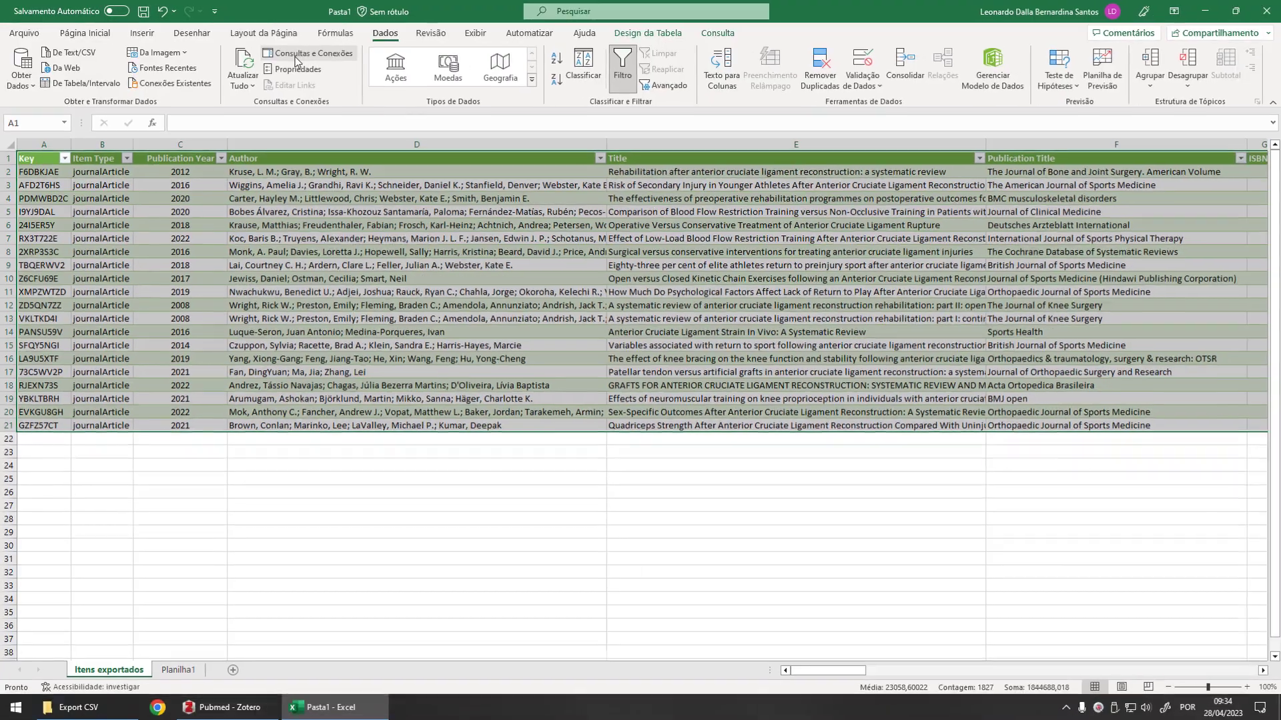
{"action": "key", "text": "ctrl"}
{"action": "key", "text": "ctrl"}
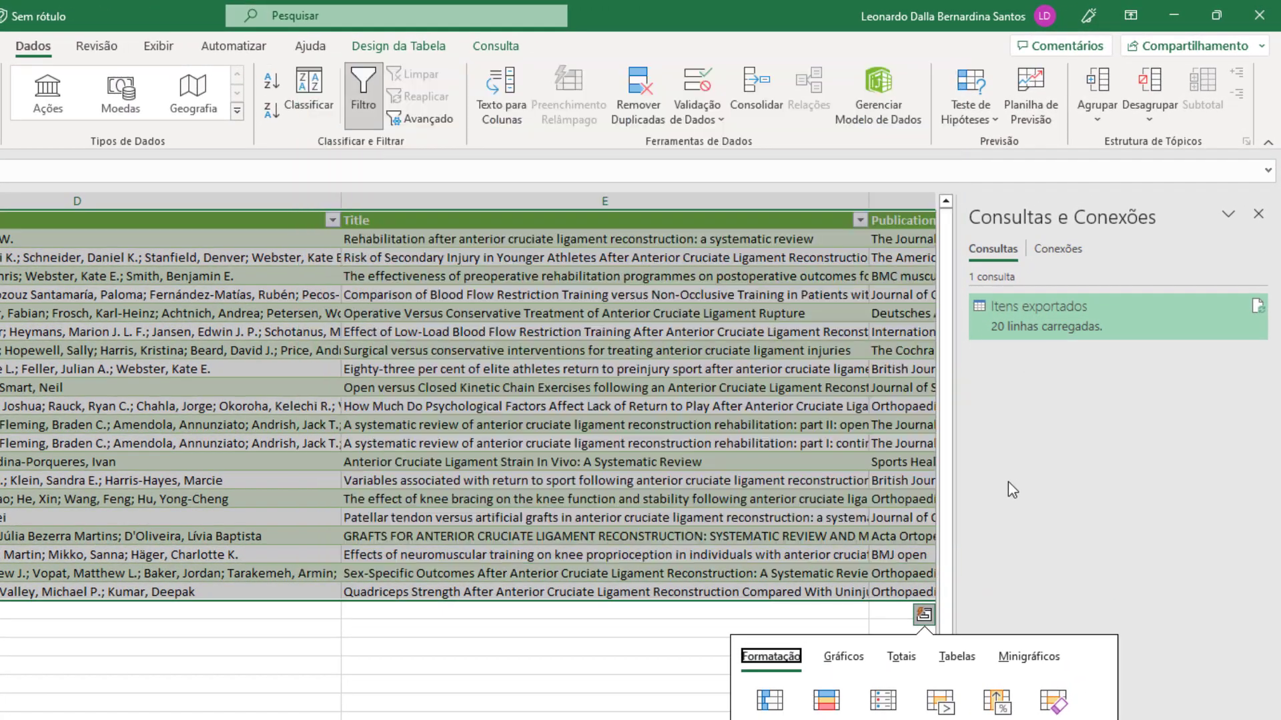
{"action": "right_click", "coordinate": [1028, 318]}
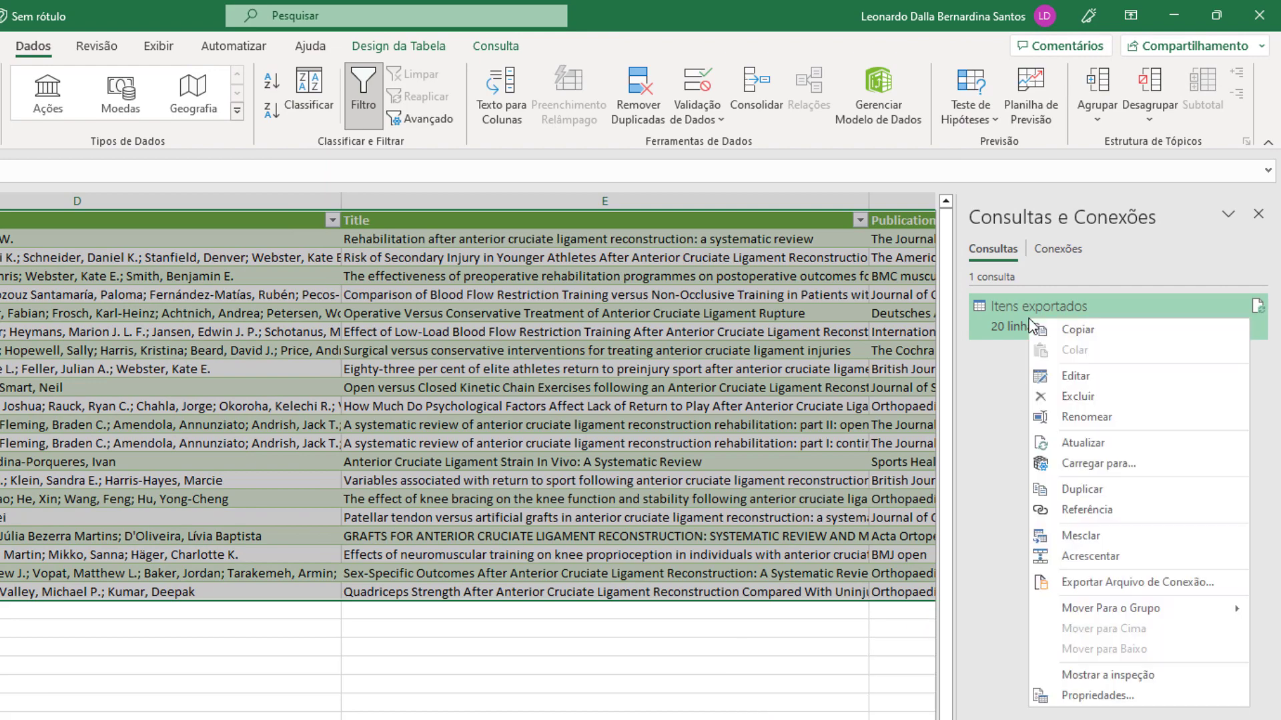
{"action": "left_click", "coordinate": [1059, 396]}
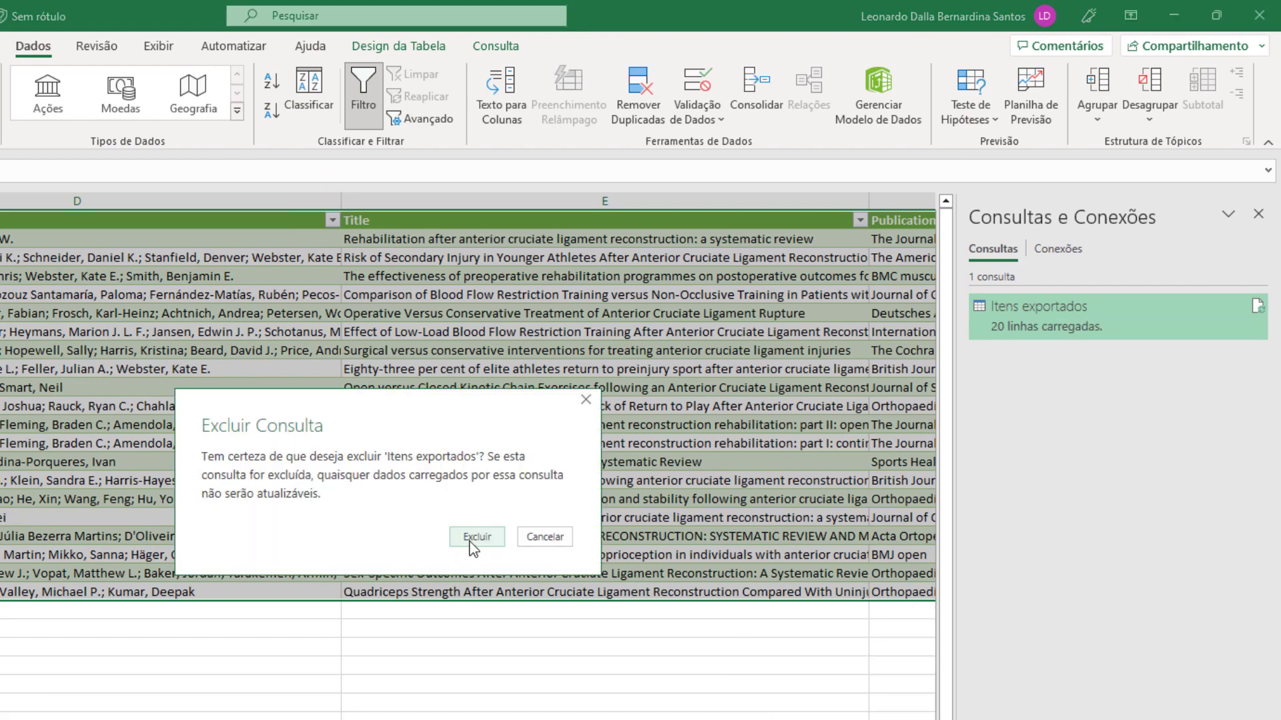
{"action": "left_click", "coordinate": [468, 541]}
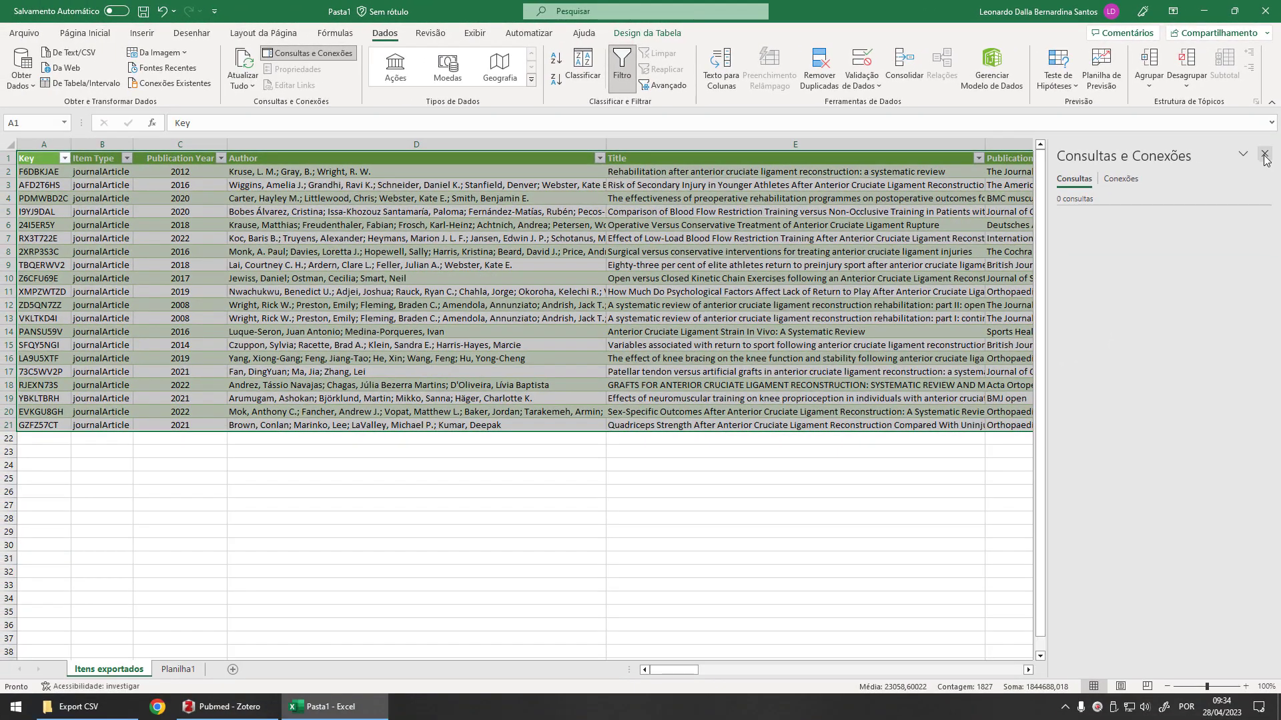
{"action": "left_click", "coordinate": [1261, 183]}
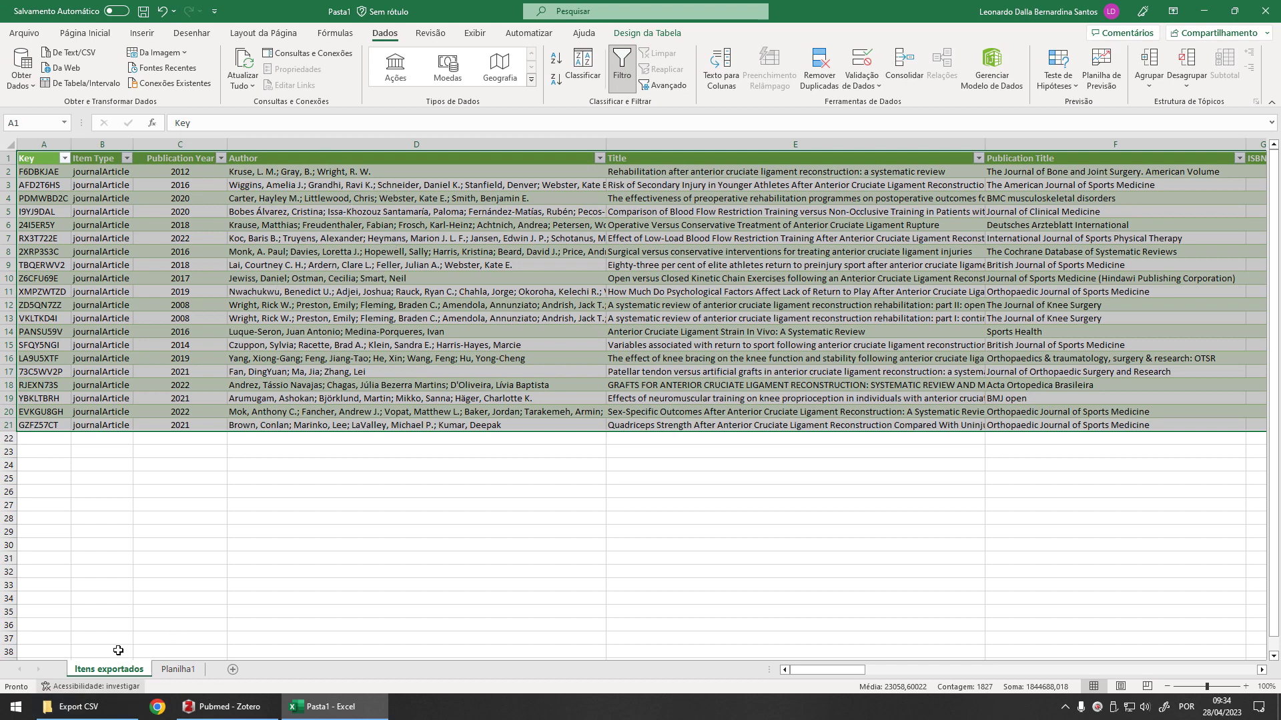
- Display the workbook's queries and connections again to check whether any query remains
{"action": "left_click", "coordinate": [179, 305]}
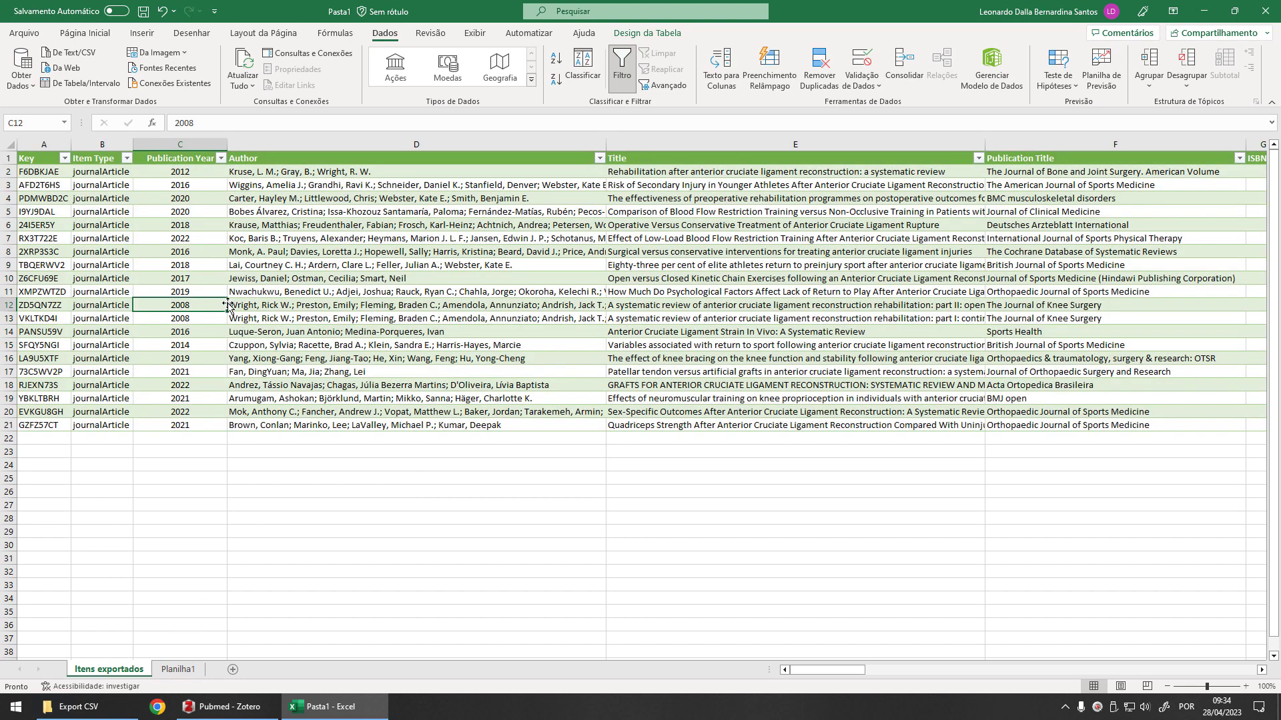
{"action": "left_click", "coordinate": [307, 53]}
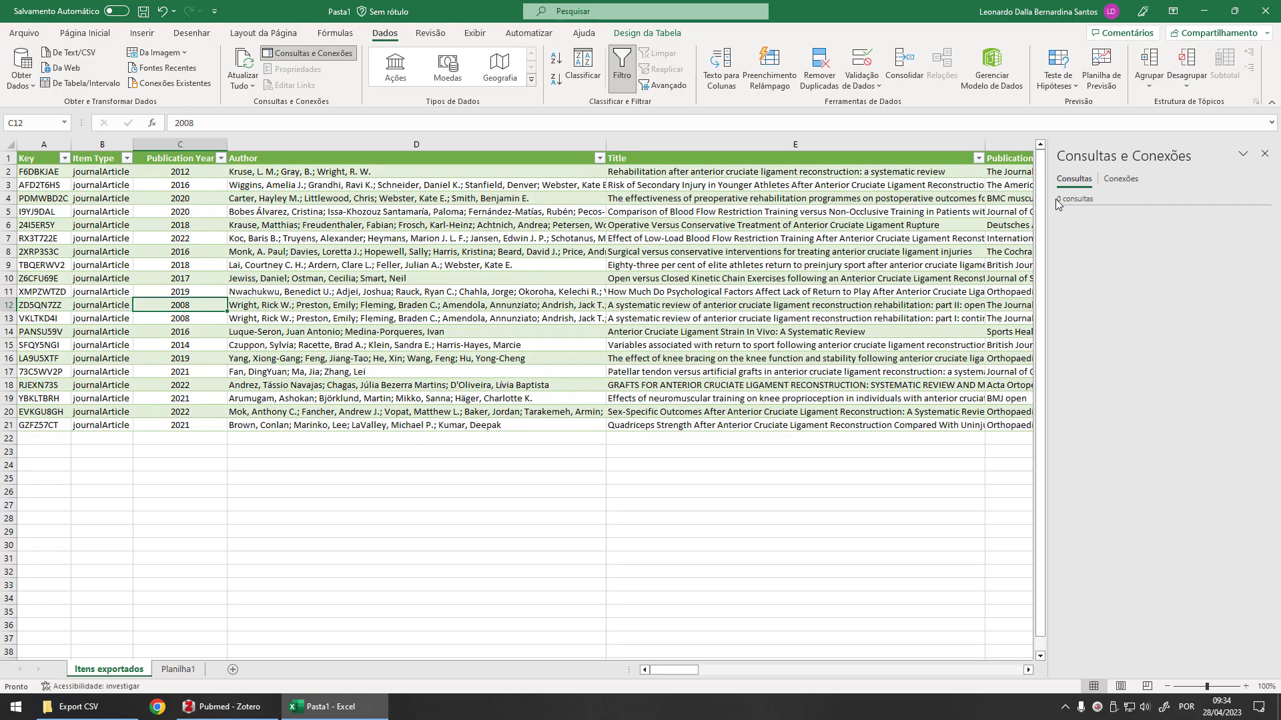
{"action": "left_click", "coordinate": [357, 331]}
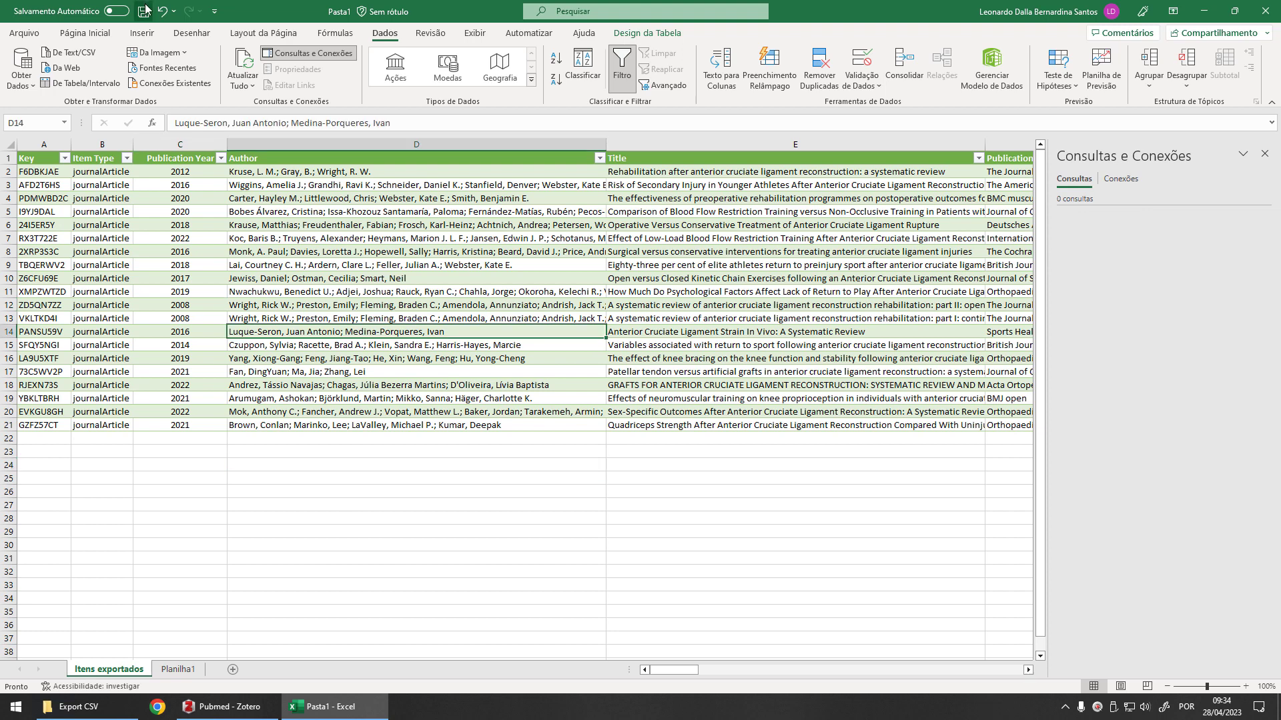
- Bring up the workbook's save dialog, cancel it, and close Consultas e Conexões
{"action": "left_click", "coordinate": [143, 11]}
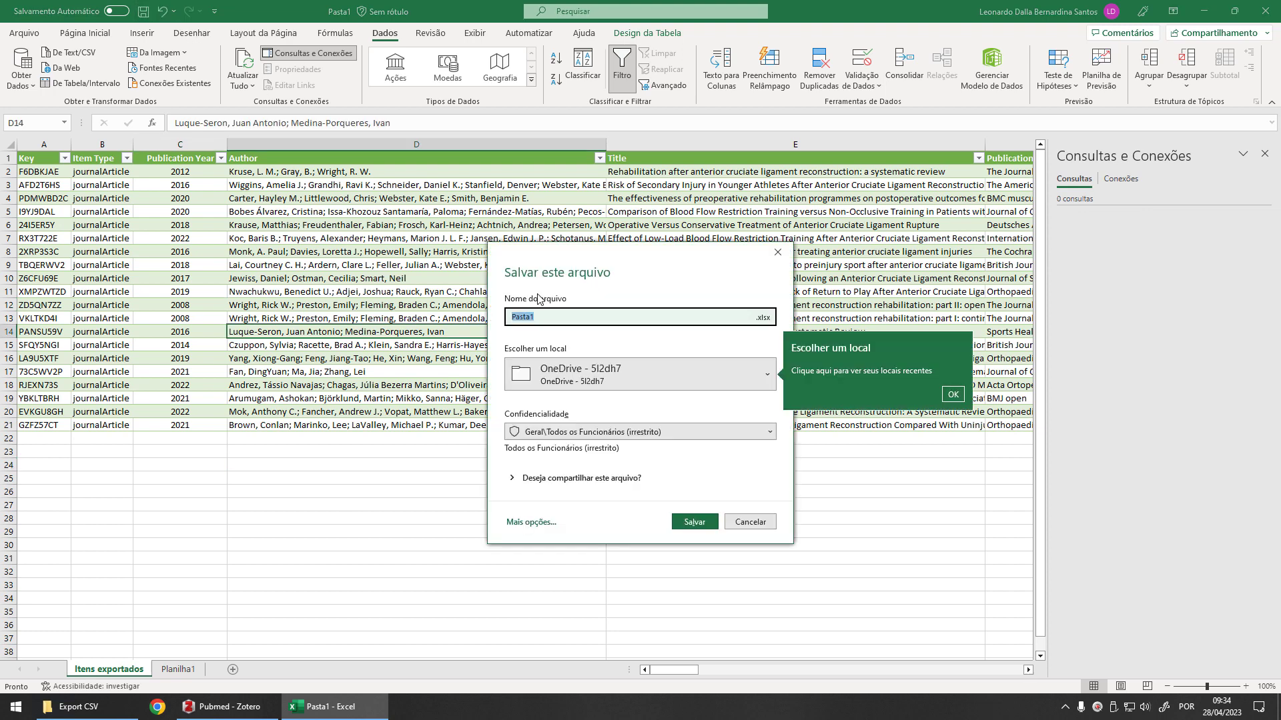
{"action": "left_click", "coordinate": [749, 522]}
{"action": "left_click_drag", "start_coordinate": [675, 670], "coordinate": [697, 670]}
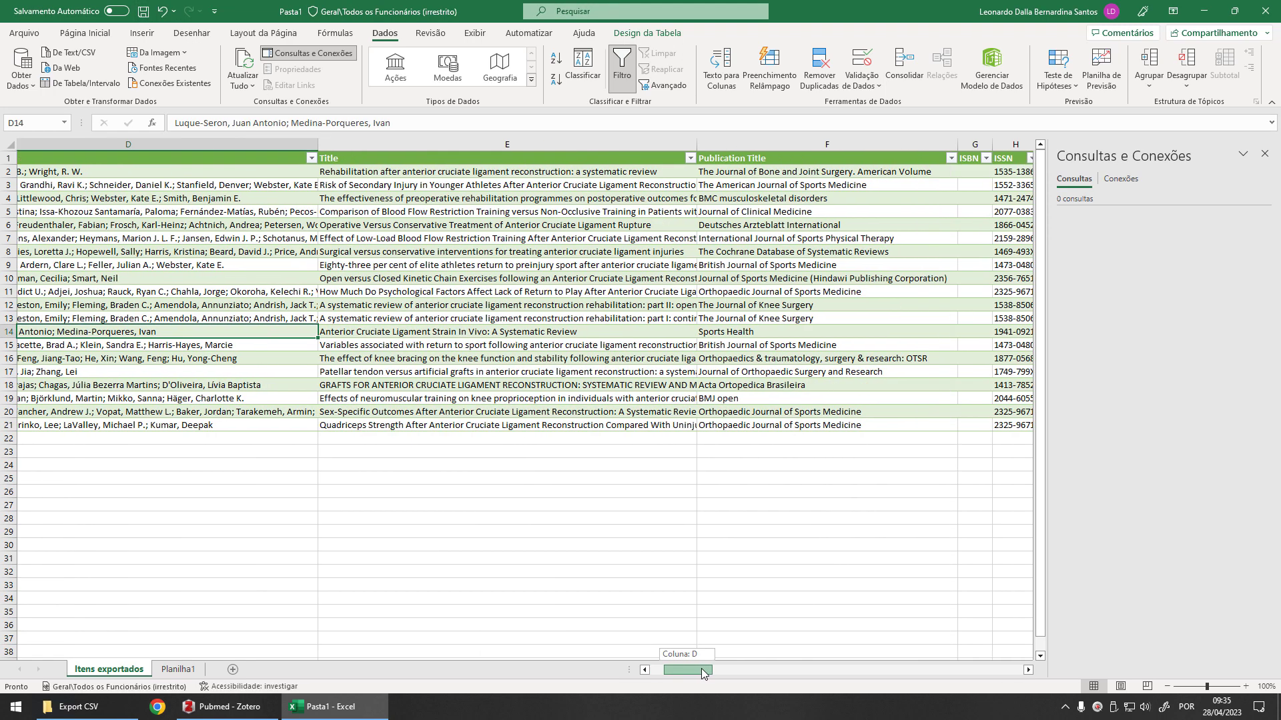
{"action": "left_click", "coordinate": [1264, 153]}
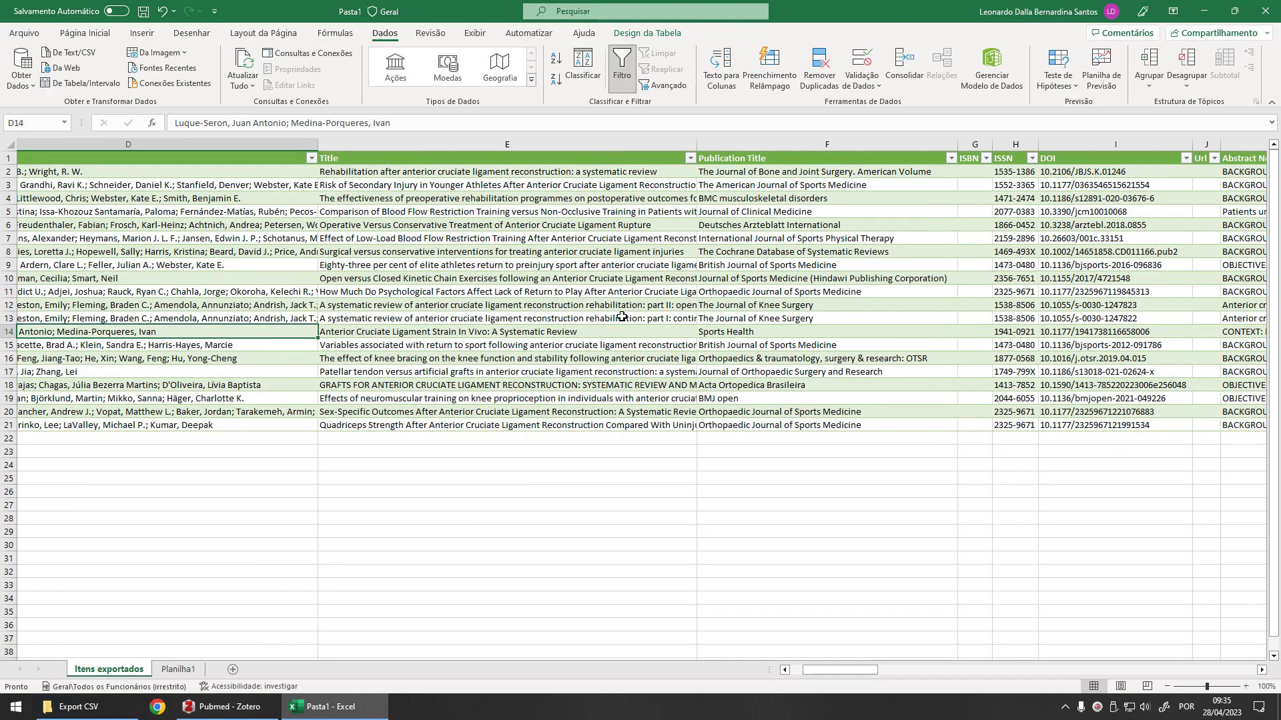